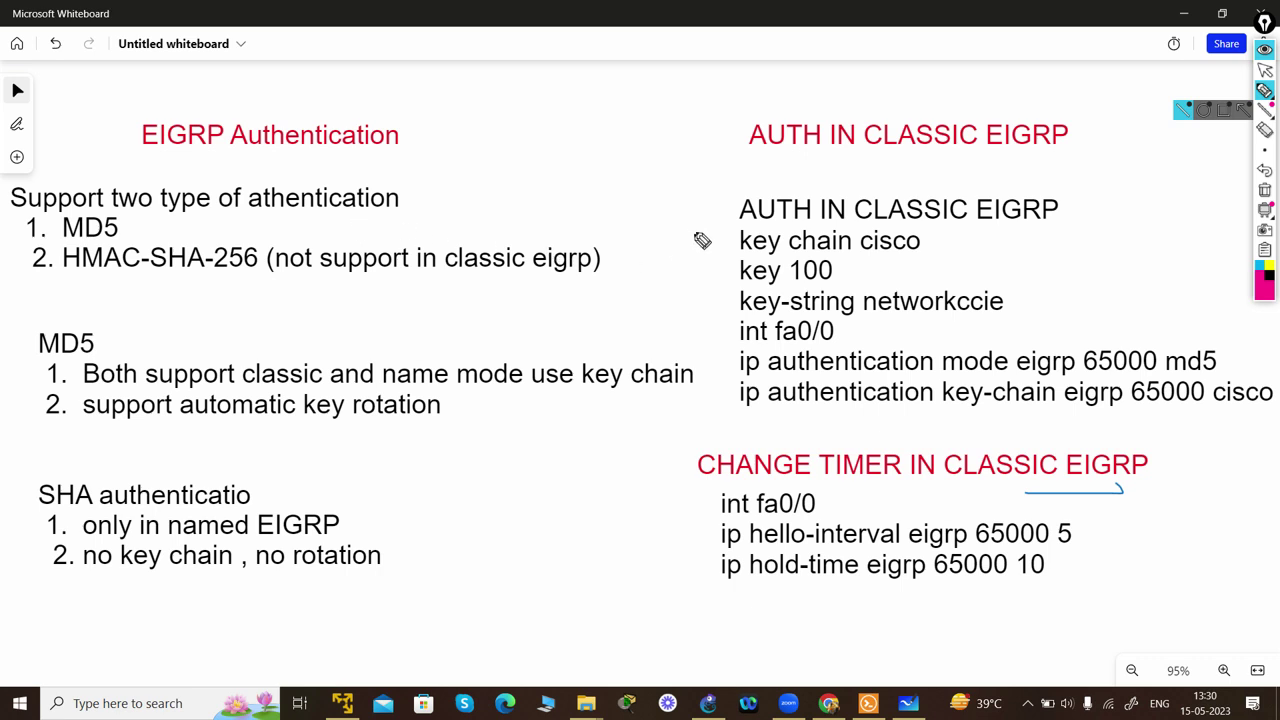
- Ink marks beside the key chain cisco, key 100 and key-string lines in the Whiteboard notes
{"action": "mouse_move", "coordinate": [692, 247]}
{"action": "left_mouse_down"}
{"action": "mouse_move", "coordinate": [708, 252]}
{"action": "mouse_move", "coordinate": [705, 268]}
{"action": "left_mouse_up"}
{"action": "mouse_move", "coordinate": [696, 311]}
{"action": "left_mouse_down"}
{"action": "mouse_move", "coordinate": [710, 305]}
{"action": "mouse_move", "coordinate": [738, 394]}
{"action": "left_mouse_up"}
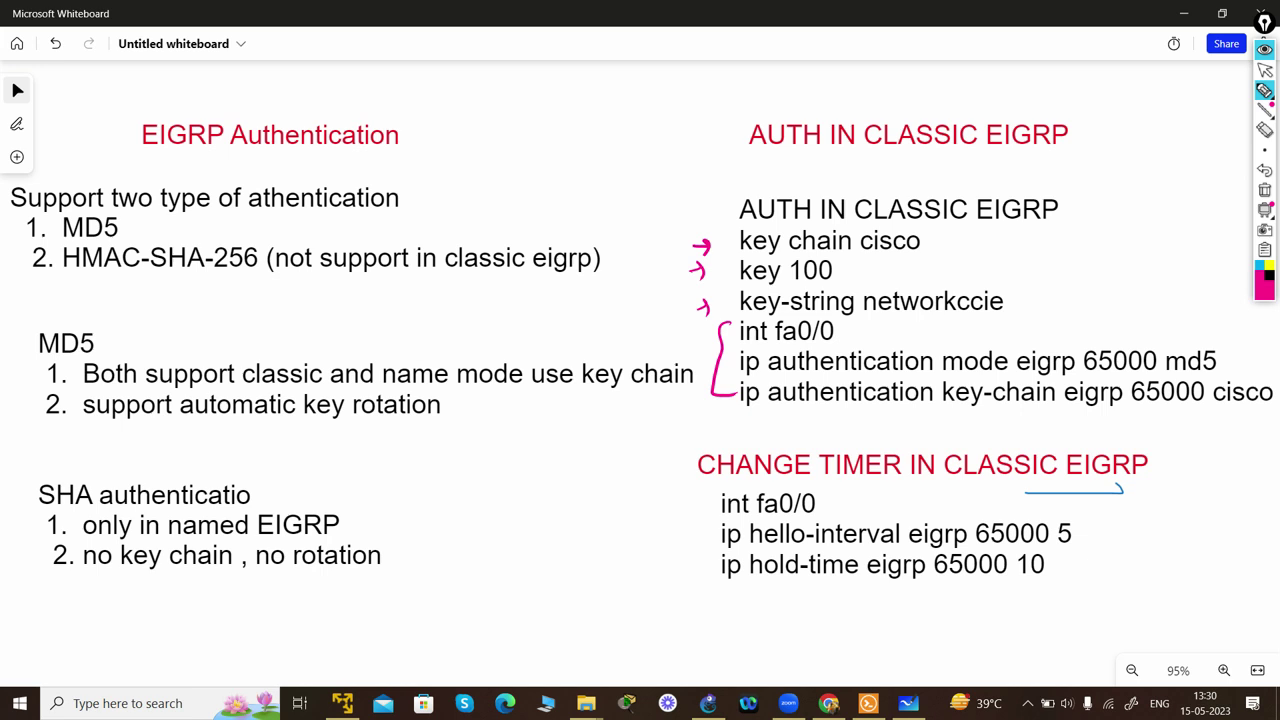
{"action": "left_click", "coordinate": [1265, 70]}
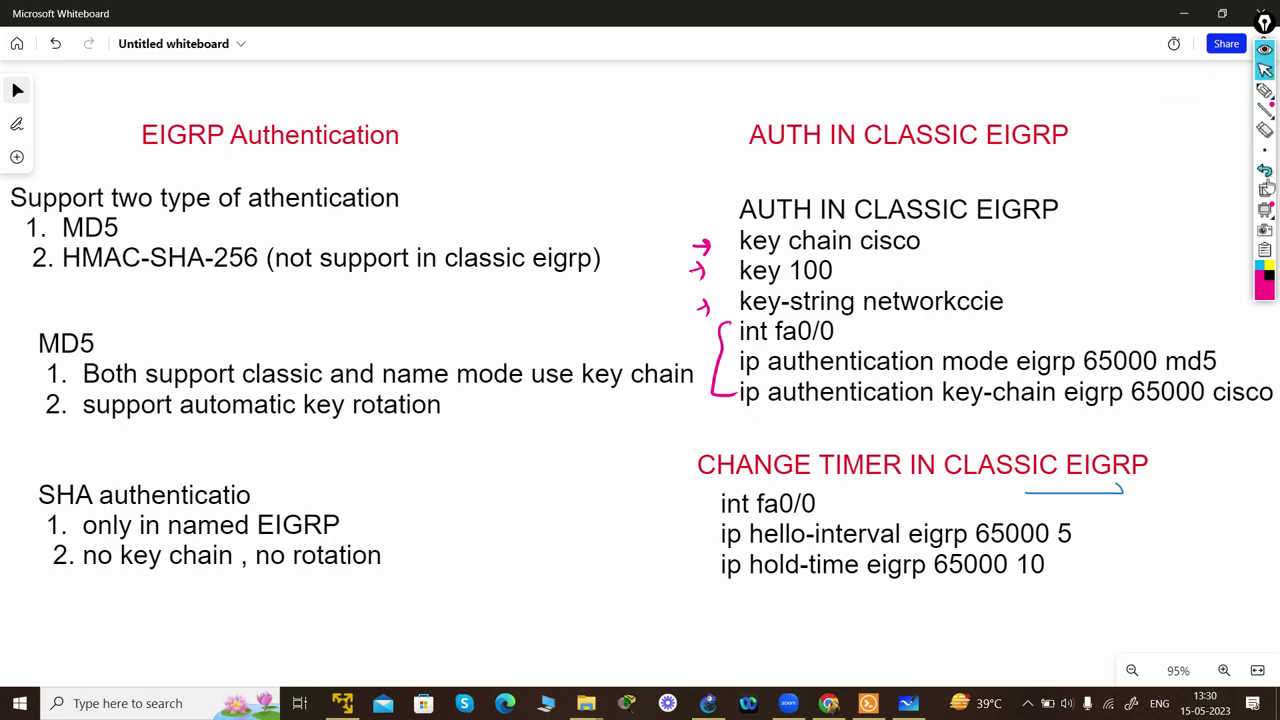
- Clear the ink marks and bring up the GNS3 eigrp topology of R1 and R2
{"action": "left_click", "coordinate": [1265, 189]}
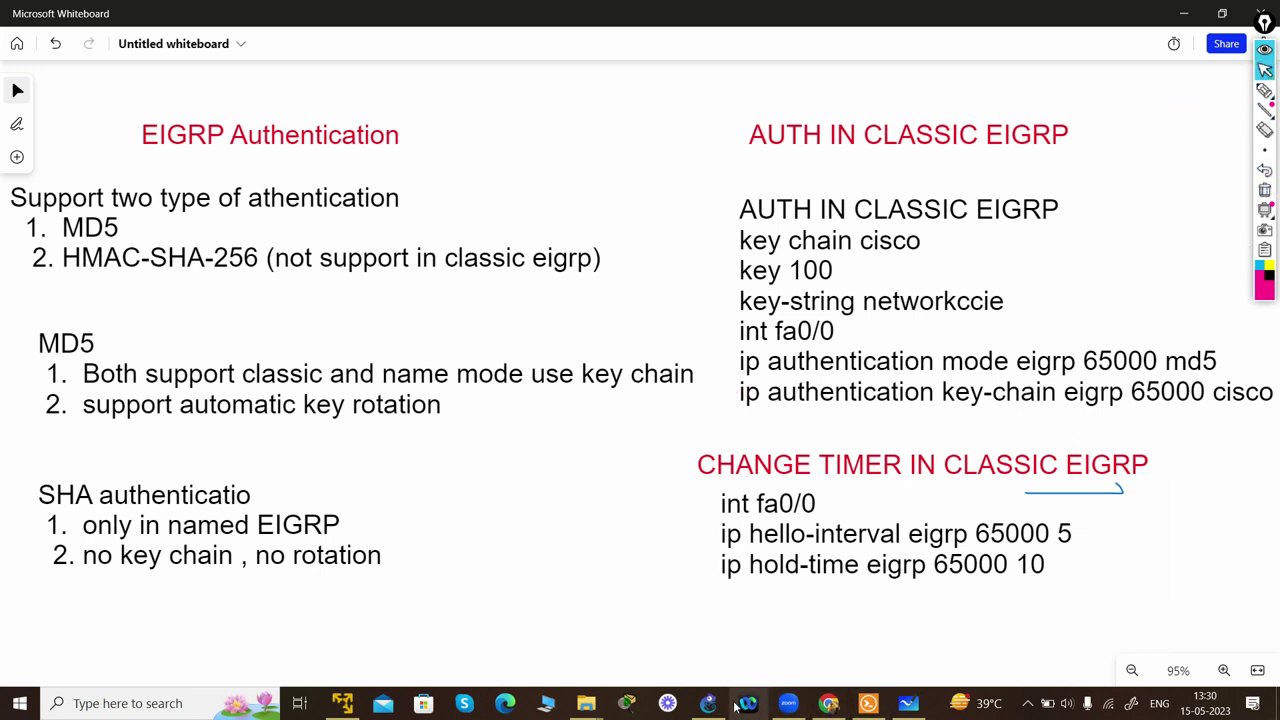
{"action": "left_click", "coordinate": [706, 704]}
{"action": "left_click", "coordinate": [1264, 90]}
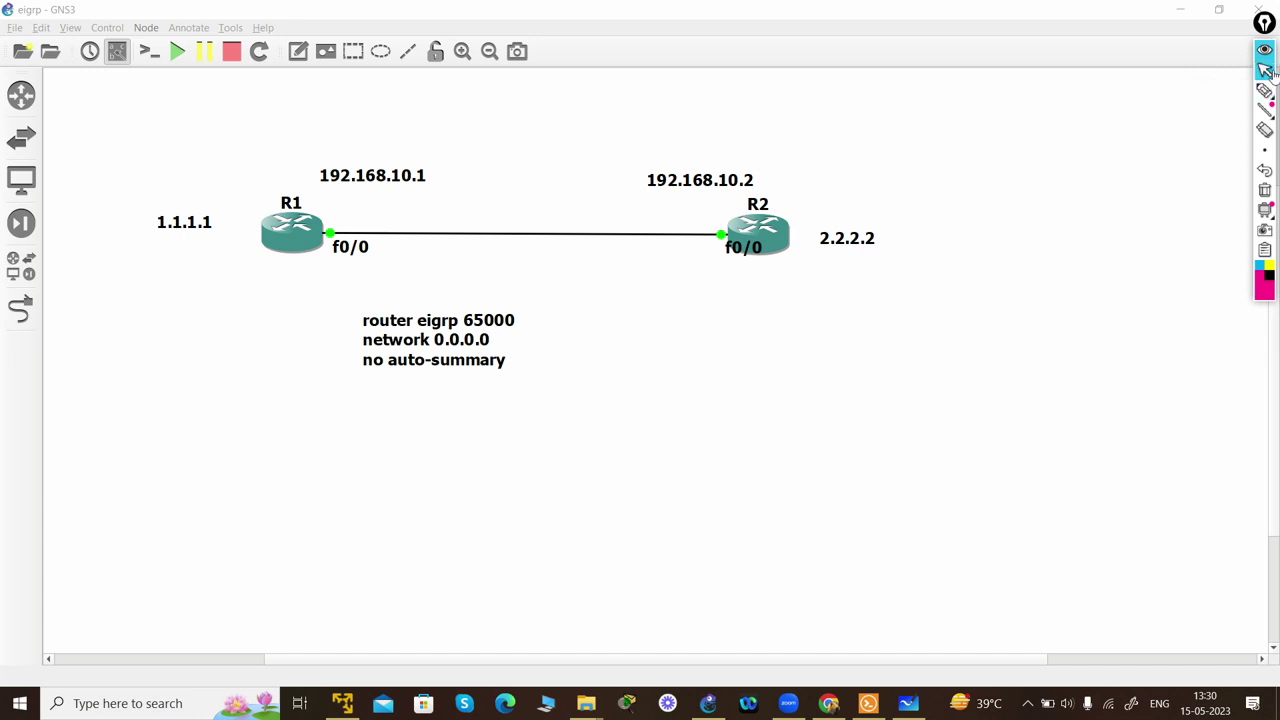
- Run show ip eigrp neighbors on R1's Solar-PuTTY console, showing neighbor 192.168.10.2 on Fa0/0
{"action": "left_click", "coordinate": [1265, 70]}
{"action": "left_click", "coordinate": [868, 703]}
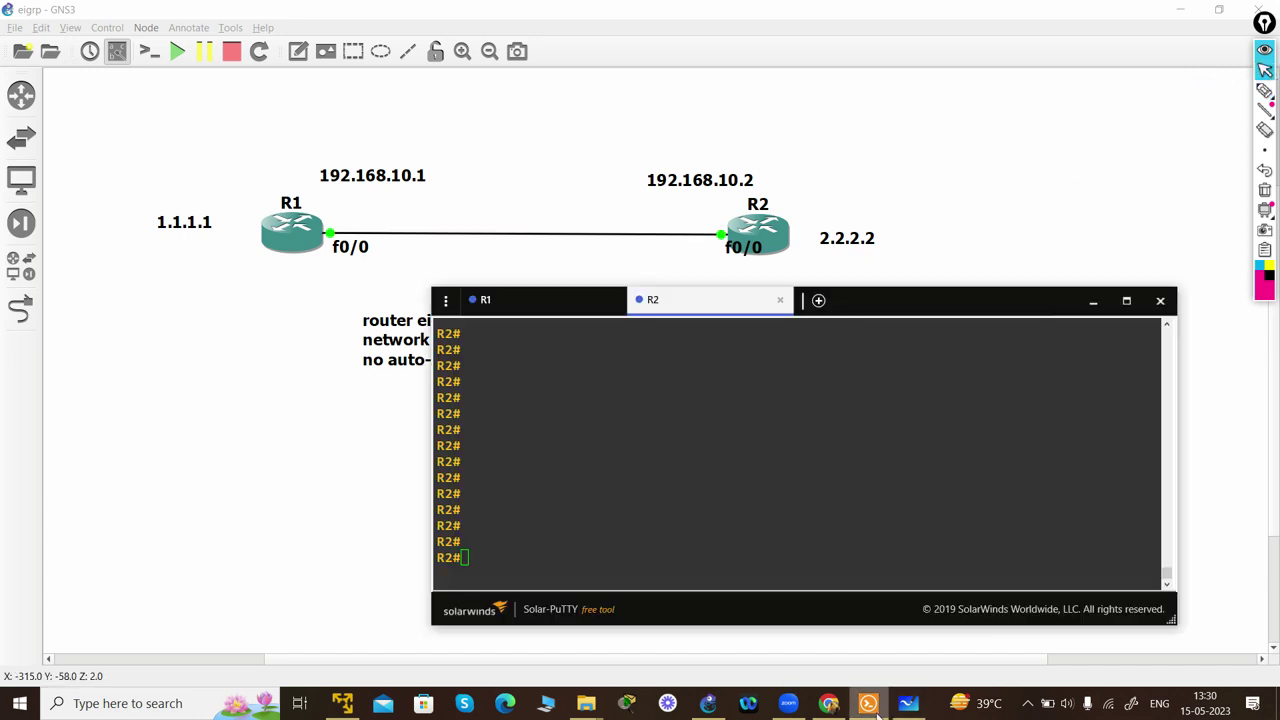
{"action": "left_click", "coordinate": [540, 300]}
{"action": "key", "text": "Return"}
{"action": "key", "text": "Return"}
{"action": "key", "text": "Return"}
{"action": "type", "text": "sh ip ei"}
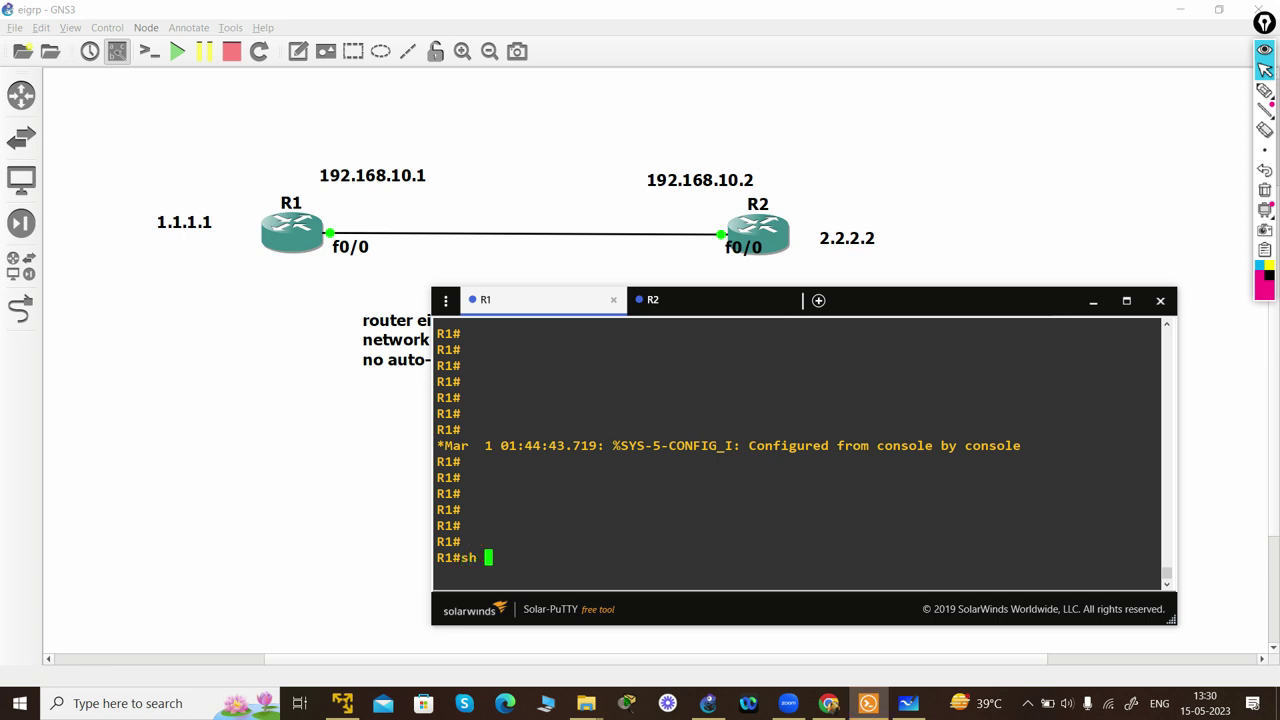
{"action": "key", "text": "Tab"}
{"action": "type", "text": "nei"}
{"action": "key", "text": "Tab"}
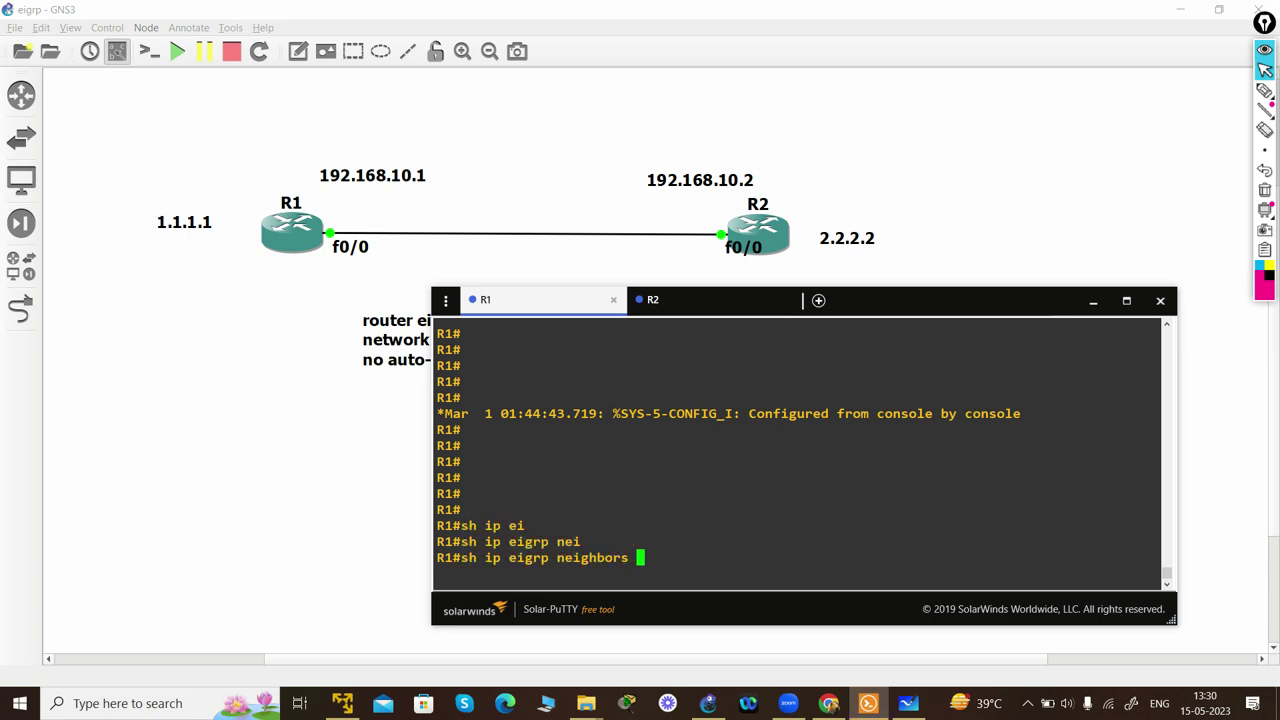
{"action": "key", "text": "Return"}
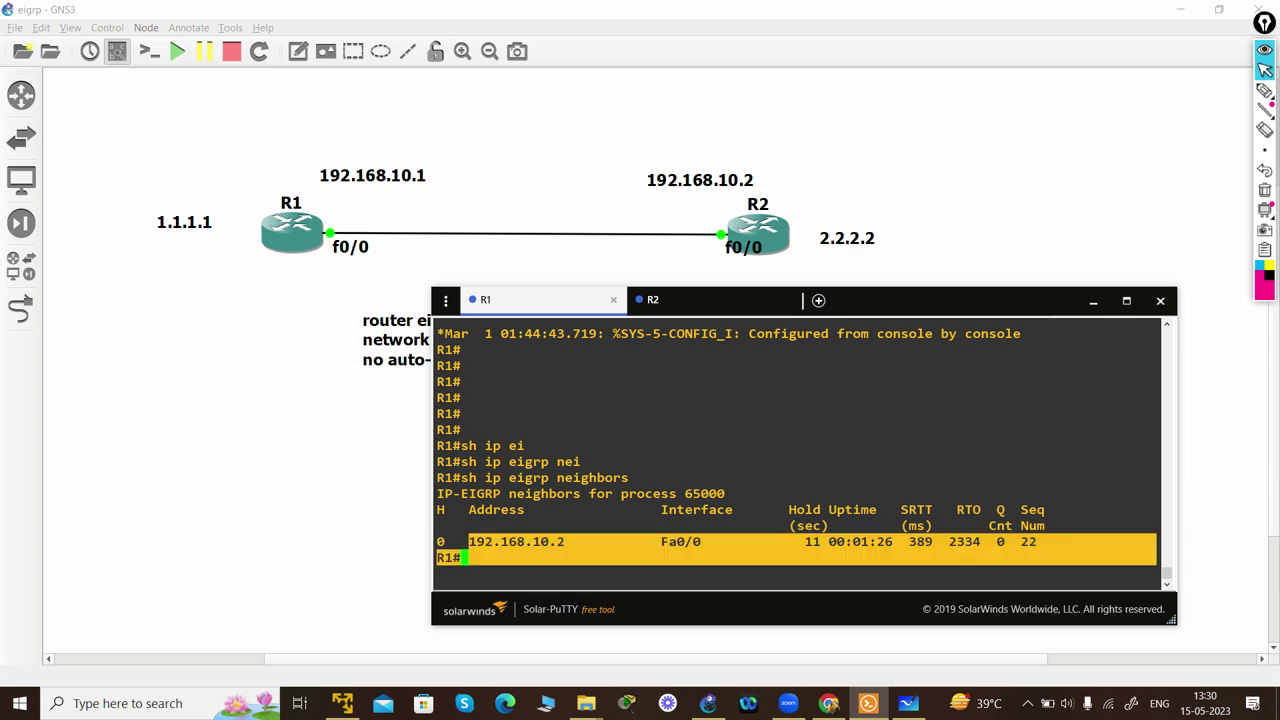
- Enter global configuration on R1 and create key chain cisco
{"action": "type", "text": "config t"}
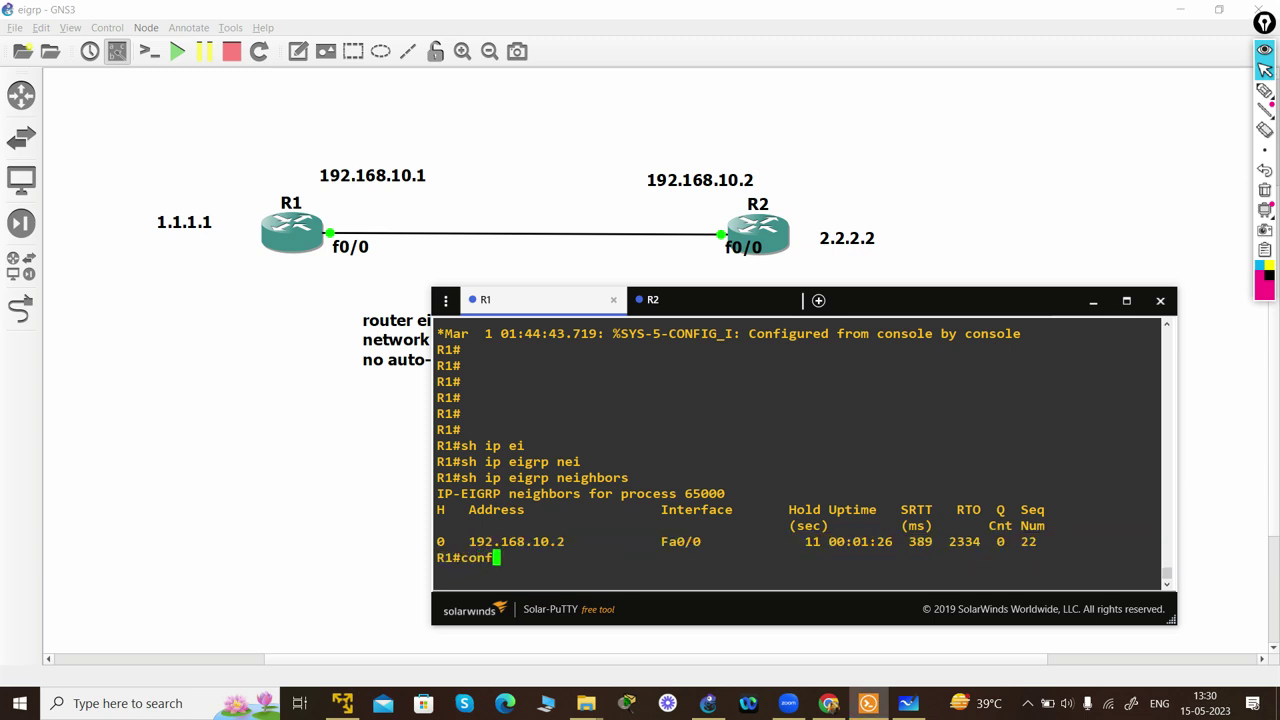
{"action": "key", "text": "Return"}
{"action": "key", "text": "Return"}
{"action": "key", "text": "Return"}
{"action": "key", "text": "Return"}
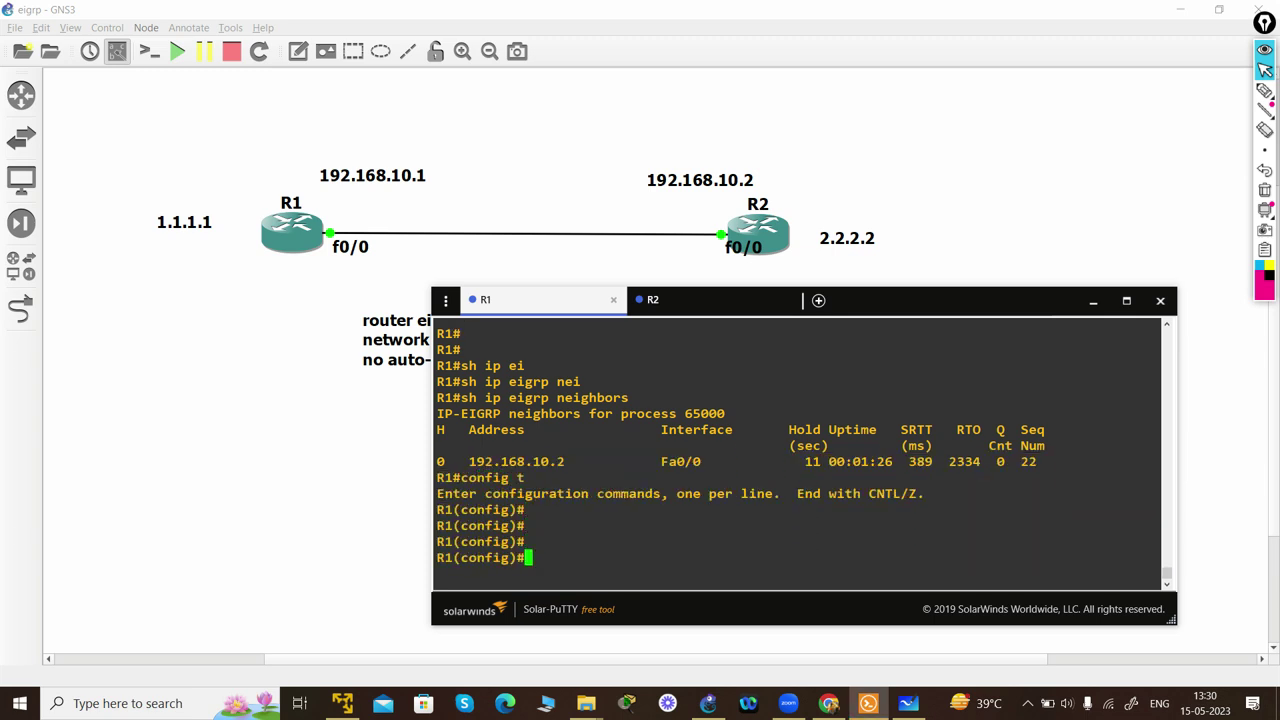
{"action": "type", "text": "key"}
{"action": "key", "text": "Tab"}
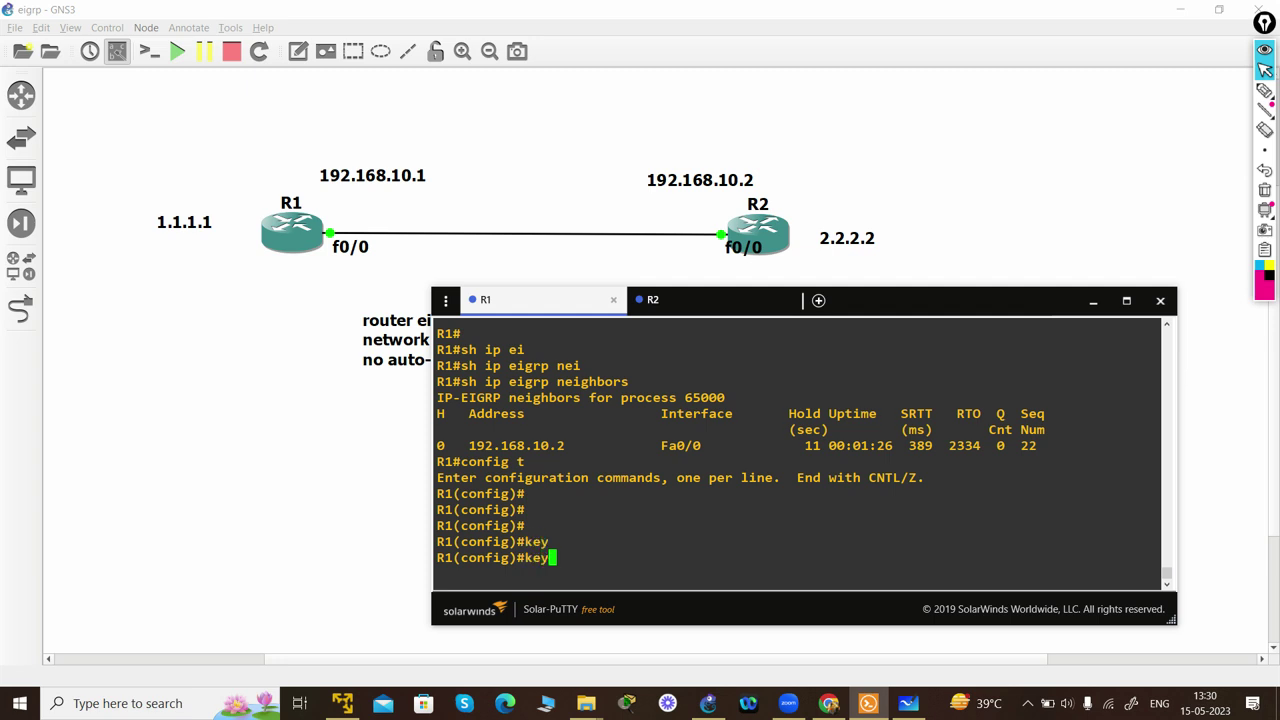
{"action": "type", "text": "cha"}
{"action": "key", "text": "Tab"}
{"action": "type", "text": "cisco"}
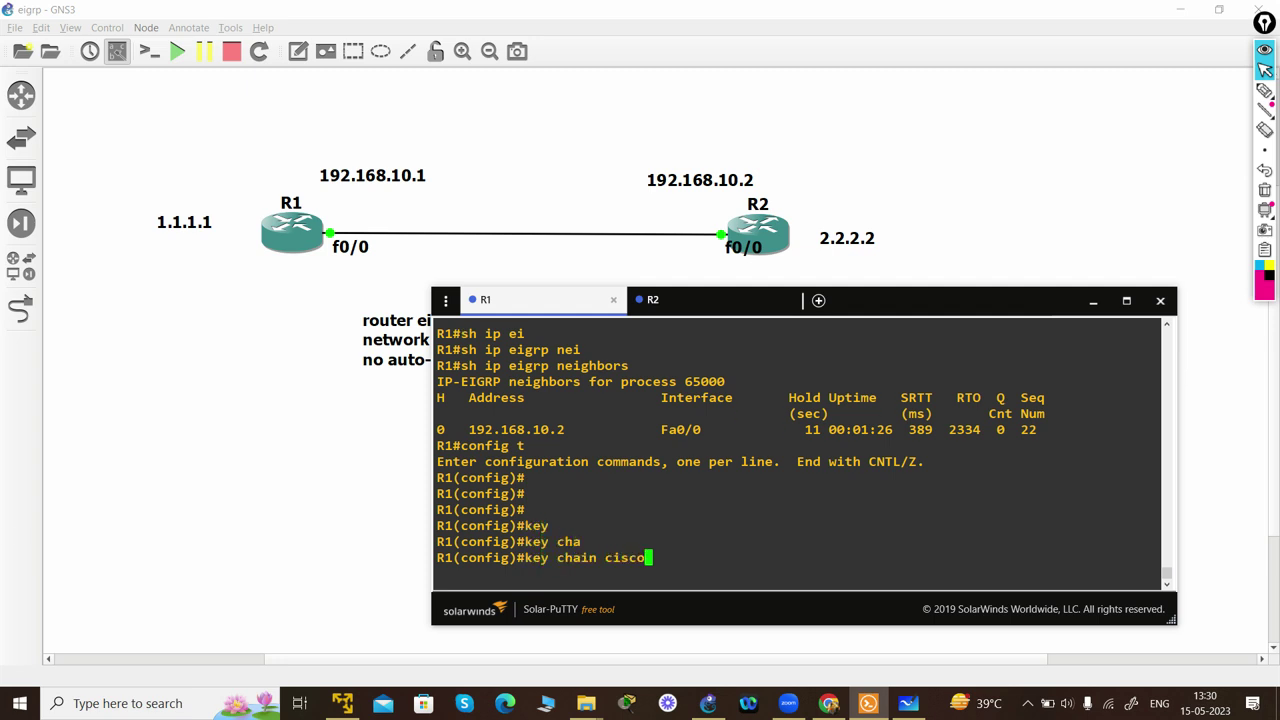
{"action": "key", "text": "Return"}
- Add key 100 with its authentication key string, then exit back to the key chain
{"action": "type", "text": "keychain)#"}
{"action": "key", "text": "Tab"}
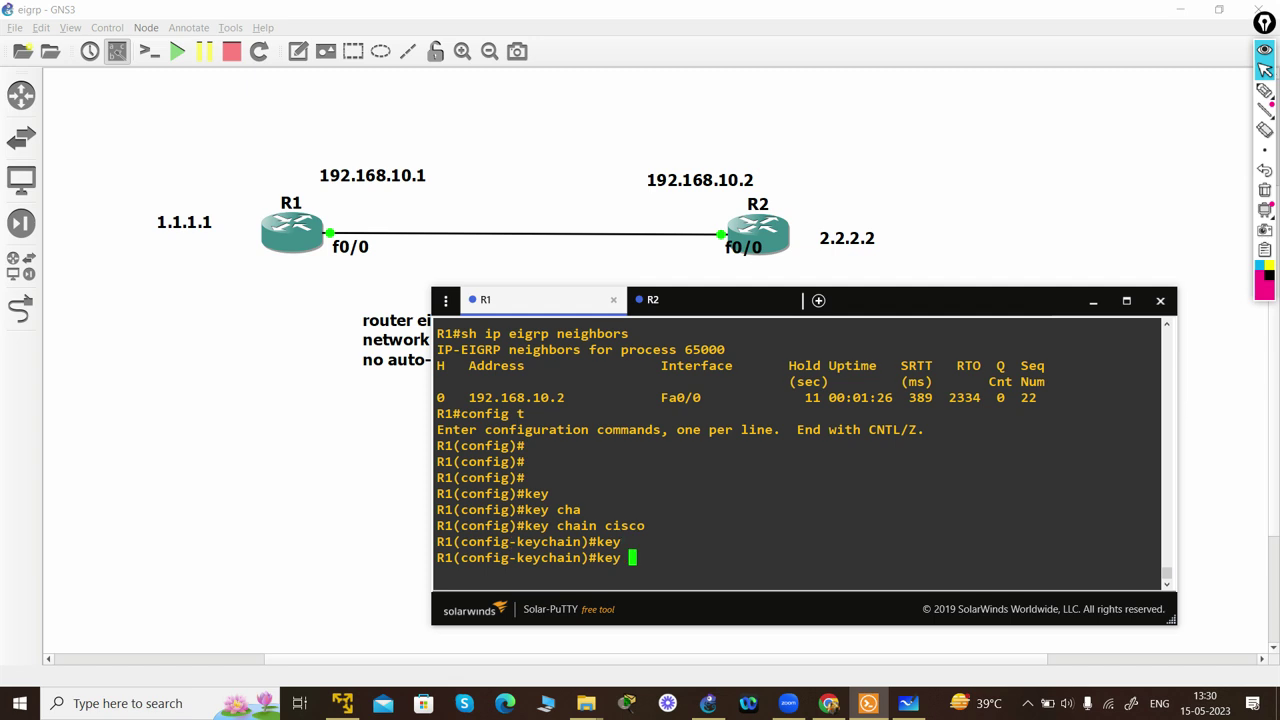
{"action": "type", "text": "100"}
{"action": "key", "text": "Return"}
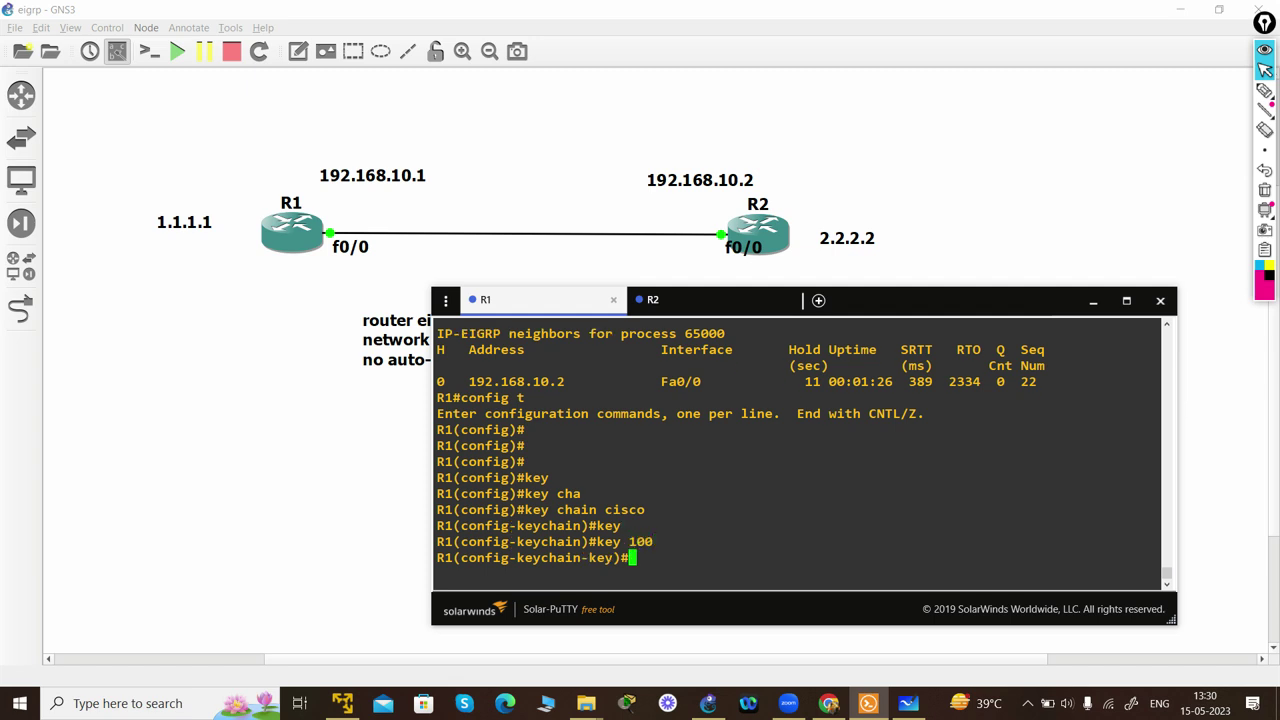
{"action": "type", "text": "key"}
{"action": "key", "text": "Tab"}
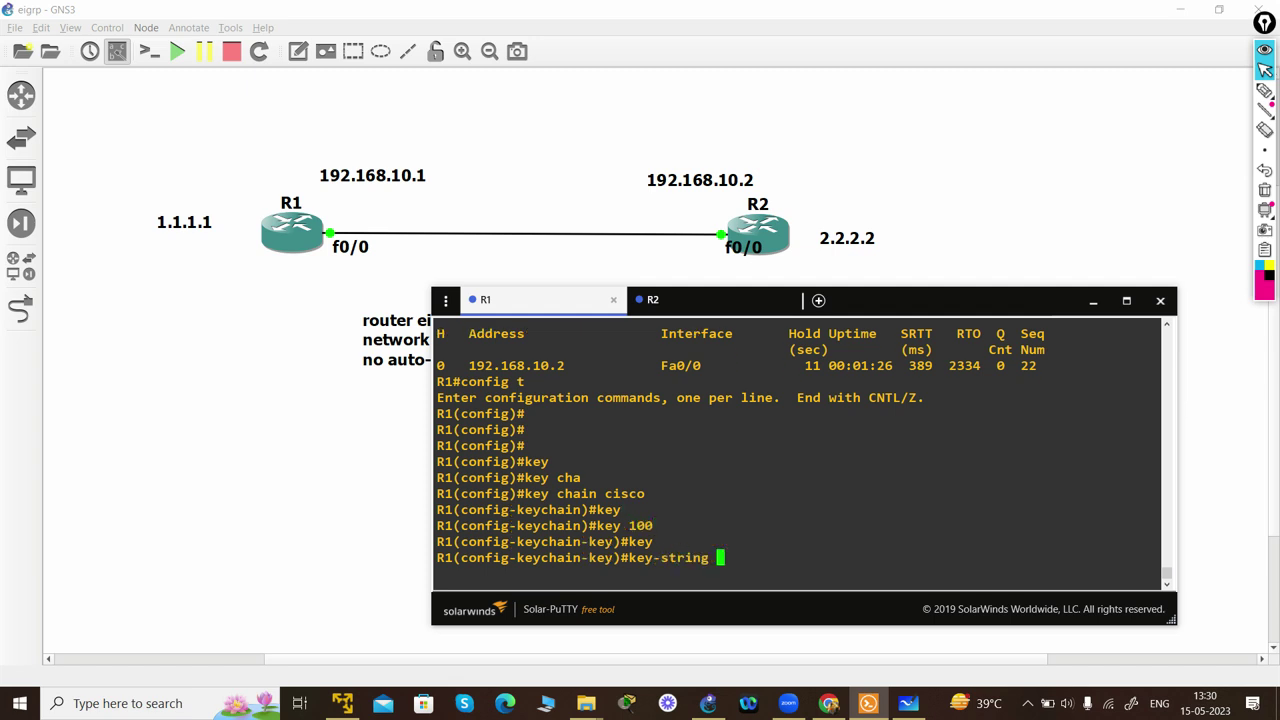
{"action": "type", "text": "networkccie"}
{"action": "key", "text": "Return"}
{"action": "type", "text": "exit"}
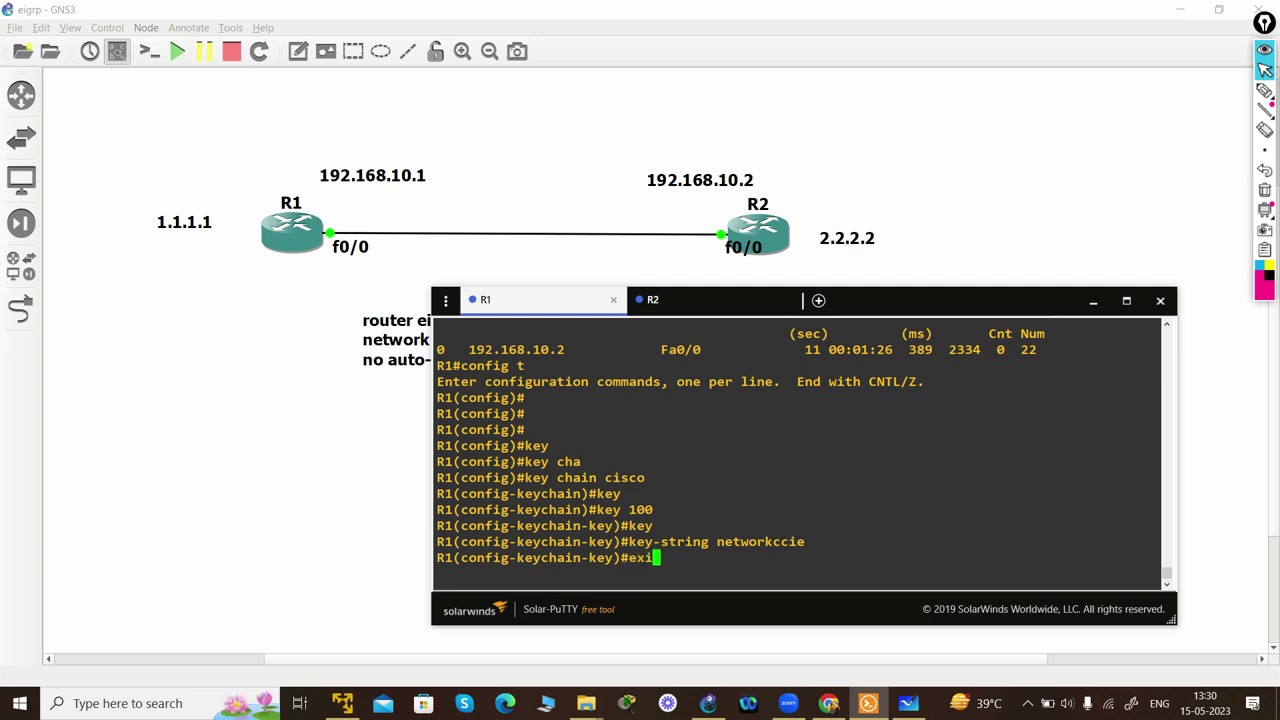
{"action": "key", "text": "Return"}
{"action": "left_click", "coordinate": [1264, 90]}
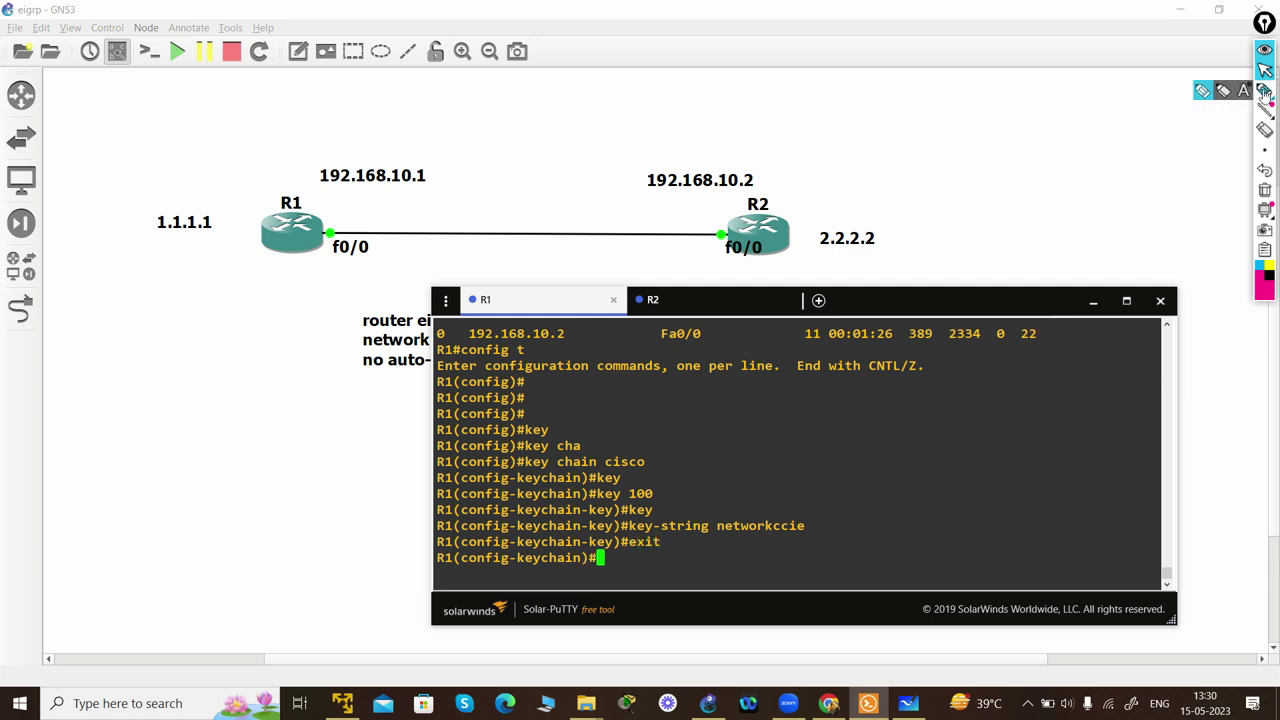
- Mark R1's f0/0 link to R2 and enter interface fa0/0 configuration
{"action": "mouse_move", "coordinate": [338, 224]}
{"action": "left_mouse_down"}
{"action": "mouse_move", "coordinate": [312, 258]}
{"action": "mouse_move", "coordinate": [400, 200]}
{"action": "mouse_move", "coordinate": [662, 229]}
{"action": "mouse_move", "coordinate": [646, 229]}
{"action": "left_mouse_up"}
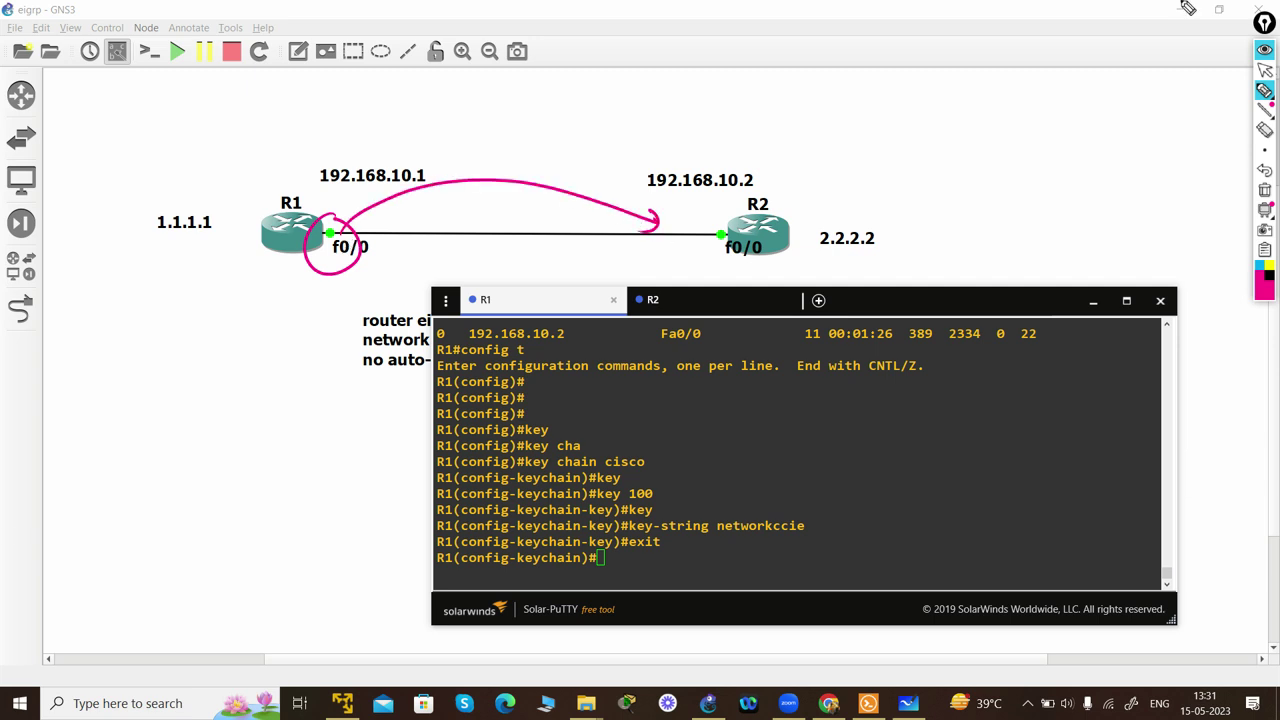
{"action": "left_click", "coordinate": [1265, 70]}
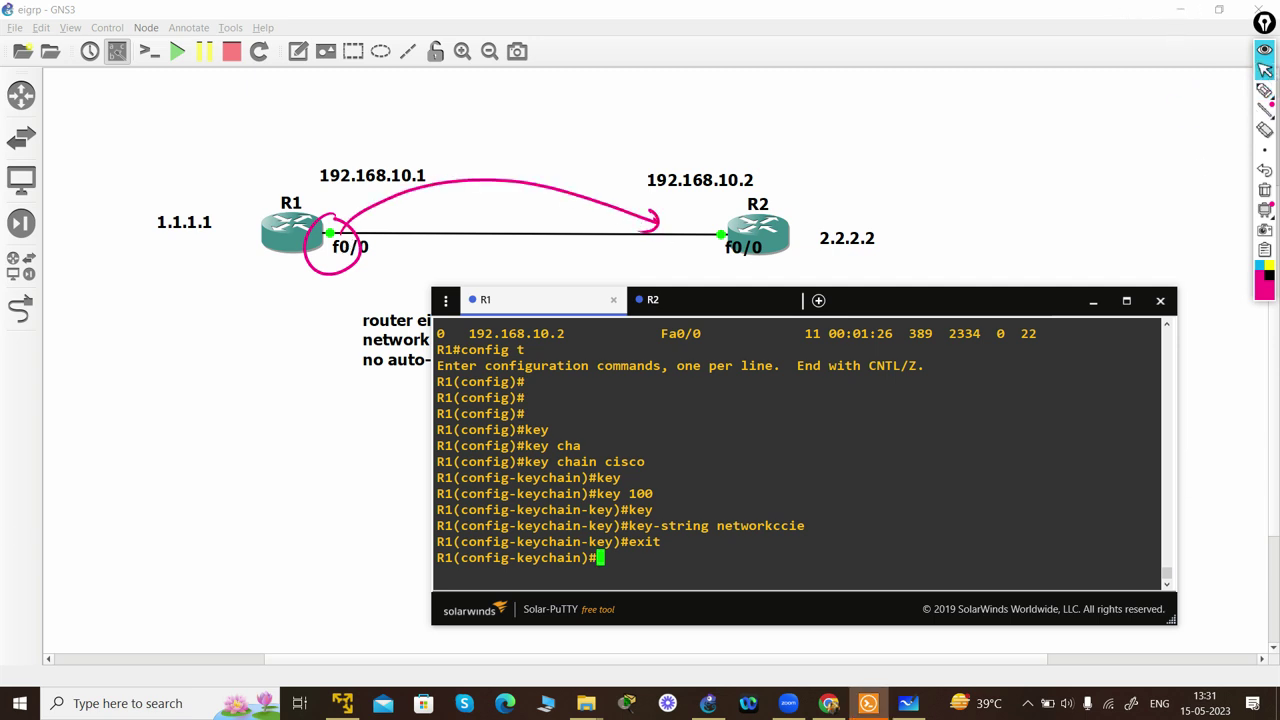
{"action": "type", "text": "in"}
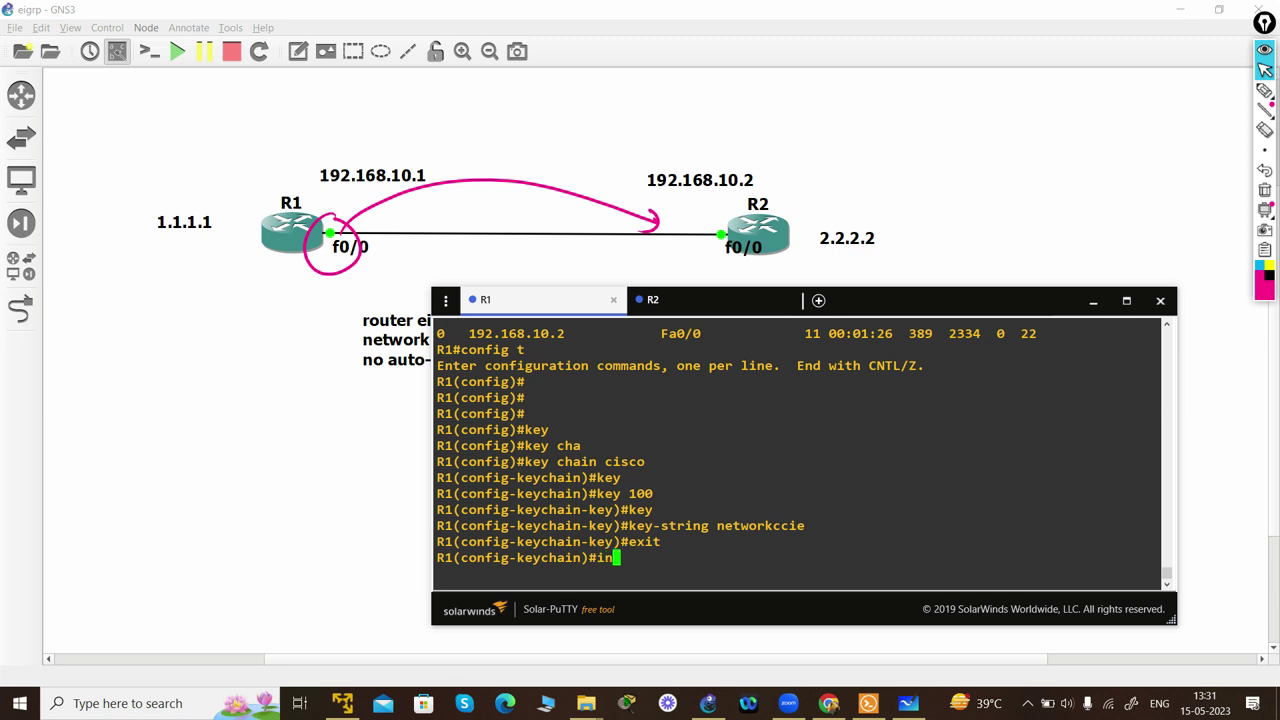
{"action": "type", "text": "t fa0/0"}
{"action": "key", "text": "Return"}
{"action": "key", "text": "Return"}
{"action": "key", "text": "Return"}
{"action": "key", "text": "Return"}
{"action": "key", "text": "Return"}
{"action": "key", "text": "Return"}
{"action": "key", "text": "Return"}
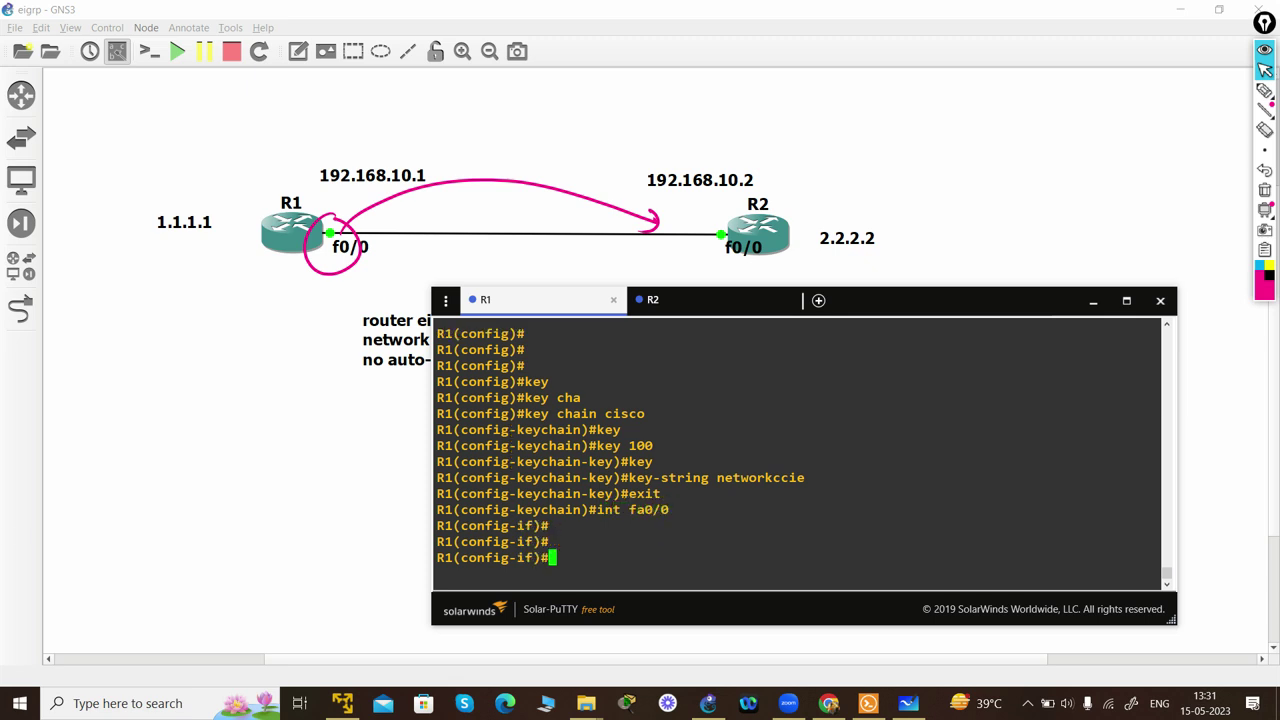
- Set EIGRP 65000 authentication mode to MD5 on fa0/0
{"action": "type", "text": "ip athe"}
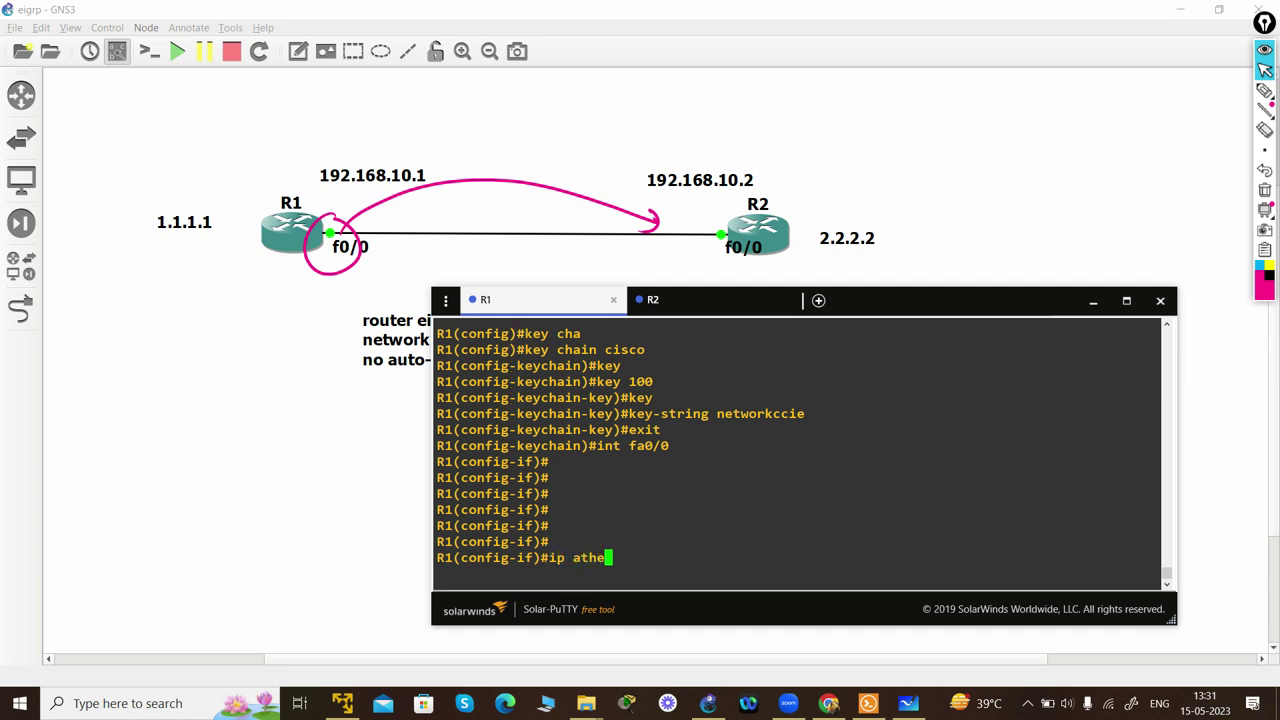
{"action": "key", "text": "Tab"}
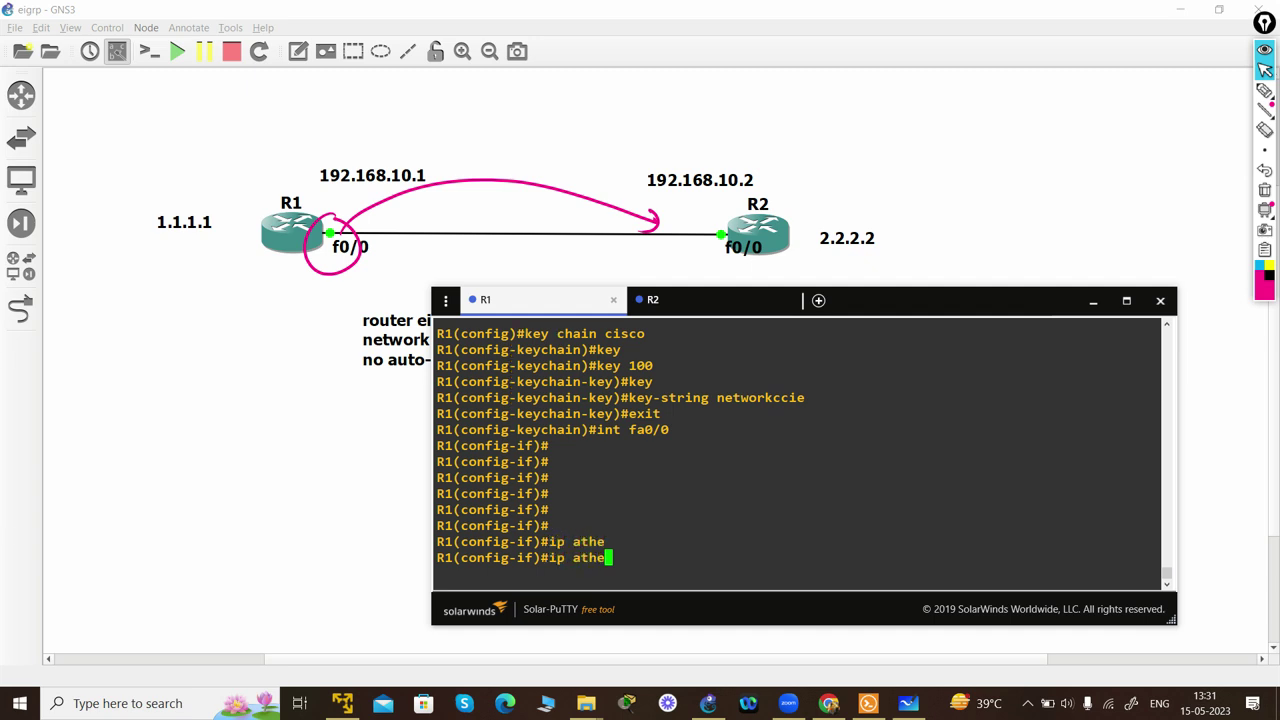
{"action": "type", "text": "n"}
{"action": "key", "text": "Tab"}
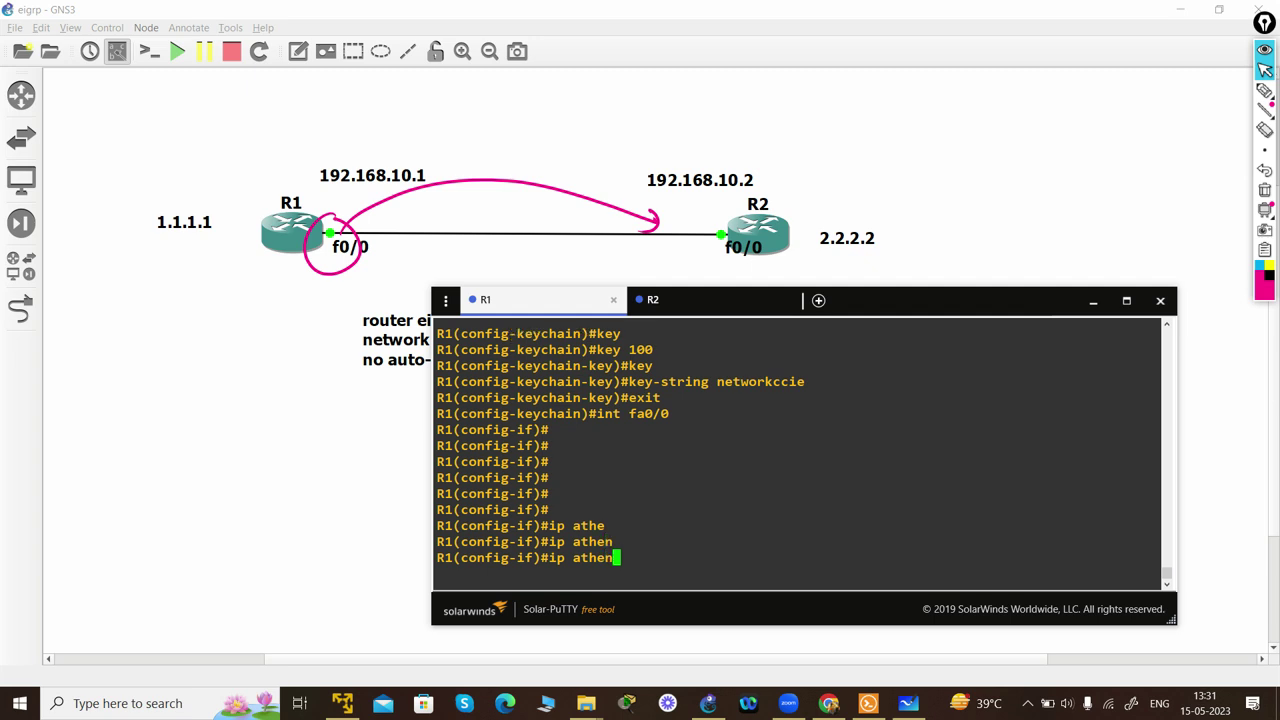
{"action": "key", "text": "BackSpace"}
{"action": "key", "text": "BackSpace"}
{"action": "key", "text": "BackSpace"}
{"action": "key", "text": "BackSpace"}
{"action": "type", "text": "uth"}
{"action": "key", "text": "Tab"}
{"action": "type", "text": "e"}
{"action": "key", "text": "Tab"}
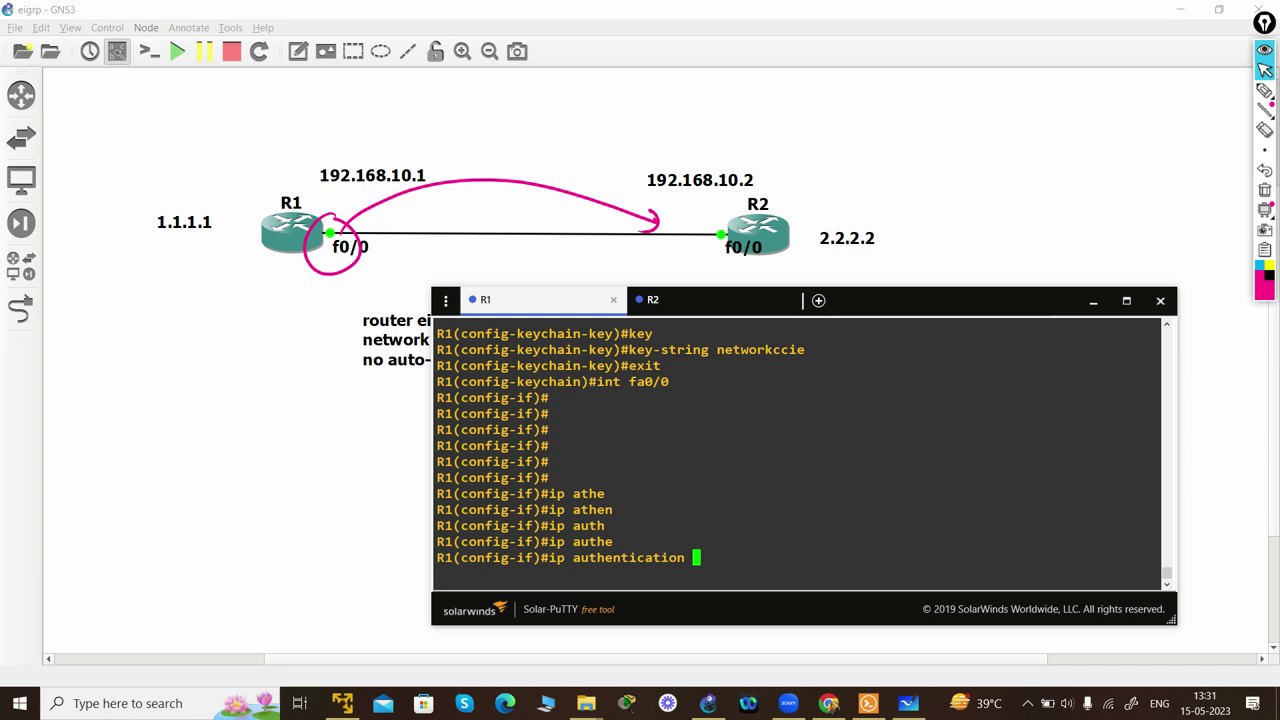
{"action": "type", "text": "mdoe"}
{"action": "key", "text": "Tab"}
{"action": "key", "text": "BackSpace"}
{"action": "key", "text": "Tab"}
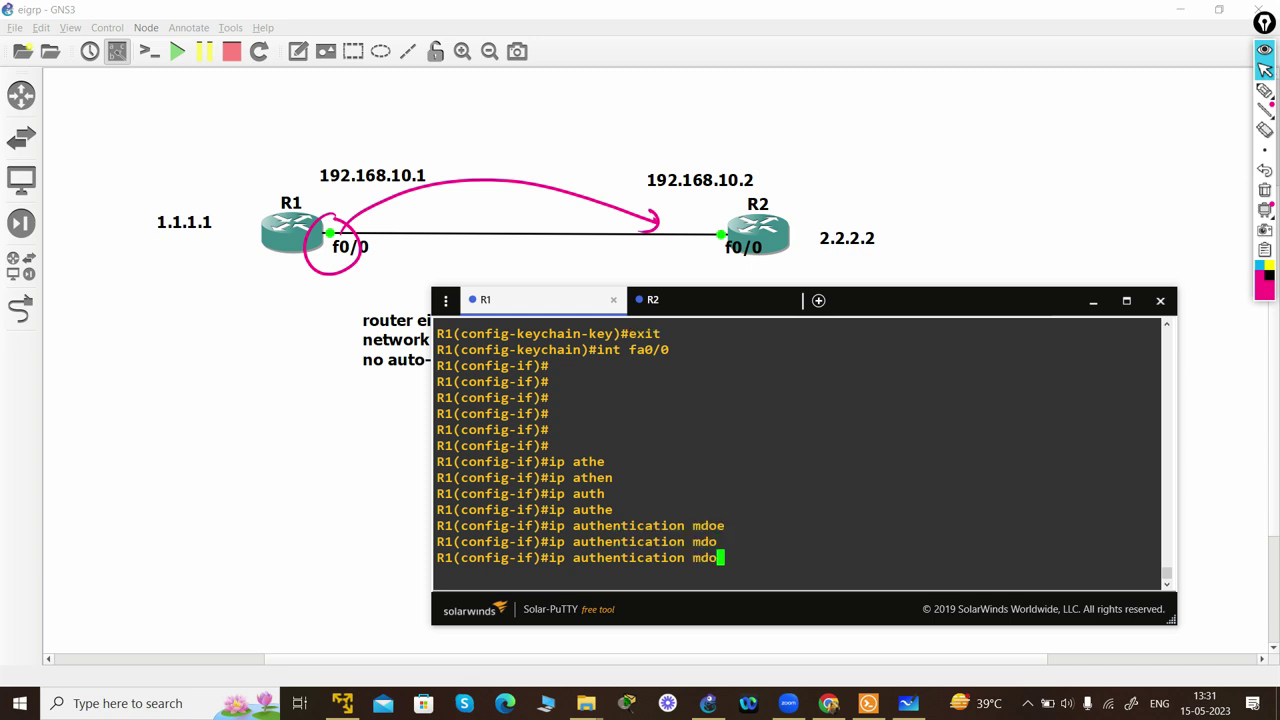
{"action": "key", "text": "BackSpace"}
{"action": "key", "text": "BackSpace"}
{"action": "key", "text": "BackSpace"}
{"action": "type", "text": "mode"}
{"action": "key", "text": "Tab"}
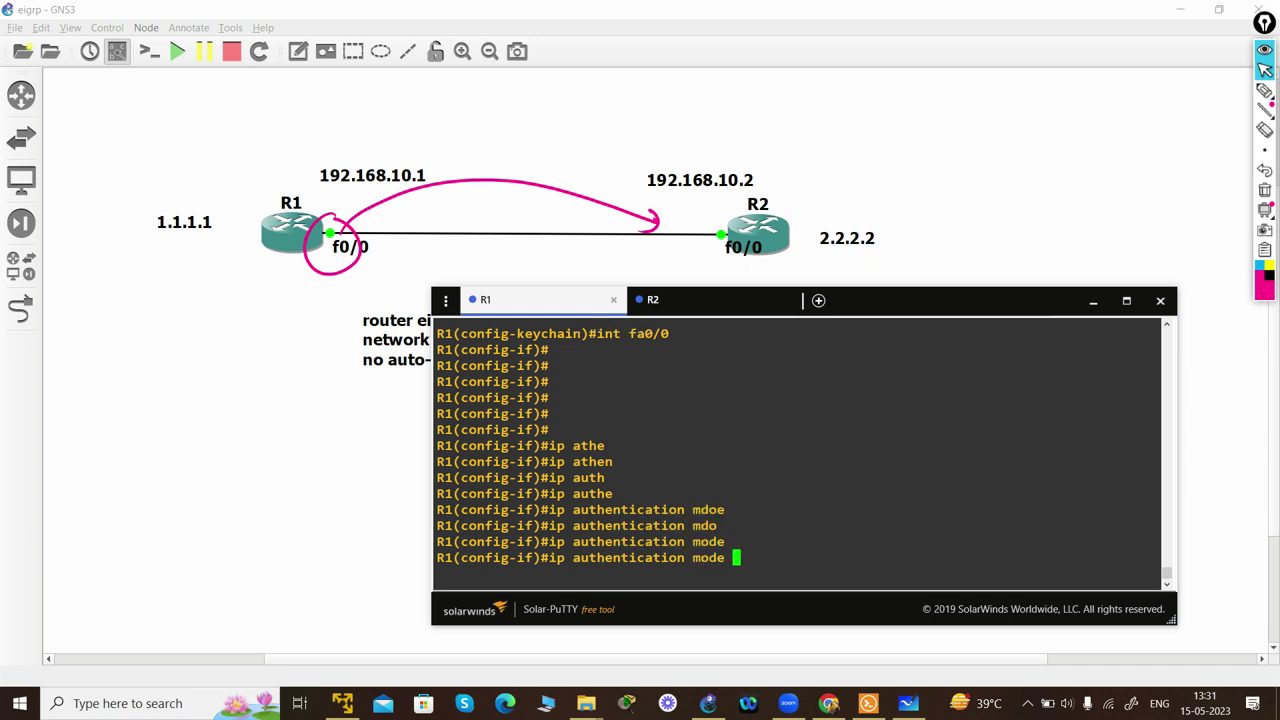
{"action": "type", "text": "e"}
{"action": "key", "text": "Tab"}
{"action": "type", "text": "6500"}
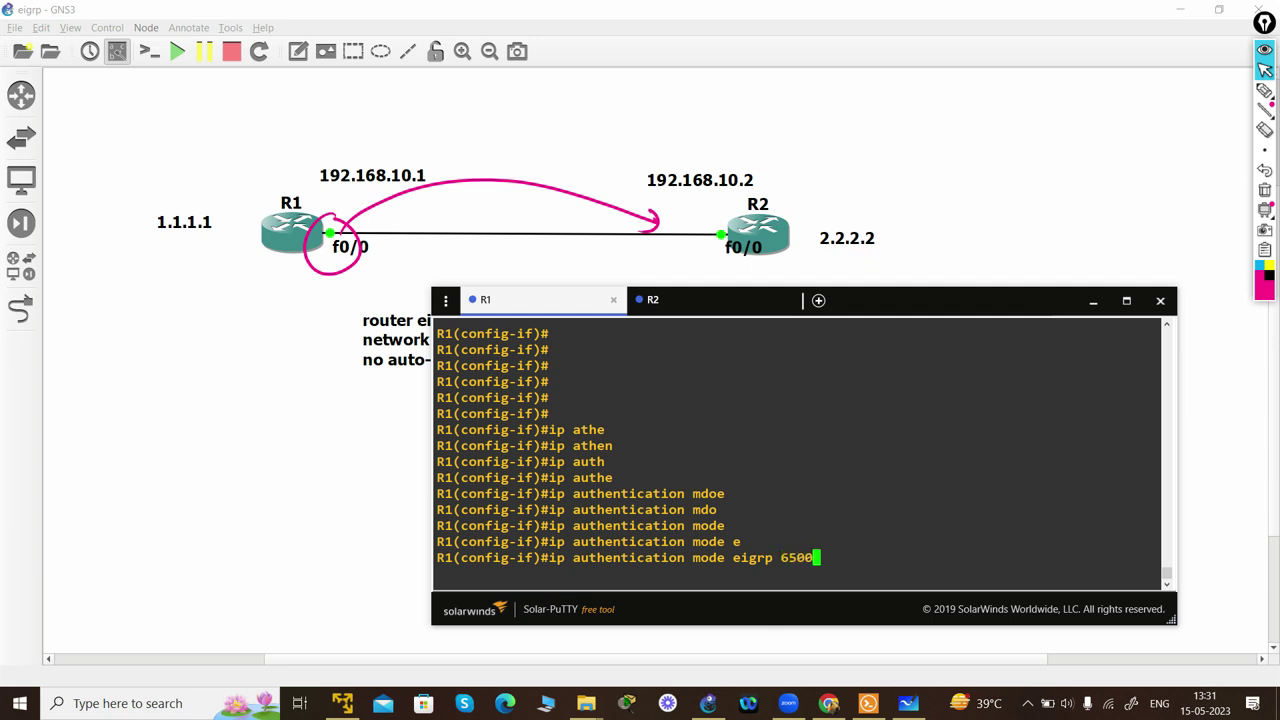
{"action": "type", "text": "0 "}
{"action": "type", "text": "mo"}
{"action": "key", "text": "BackSpace"}
{"action": "key", "text": "BackSpace"}
{"action": "type", "text": "?"}
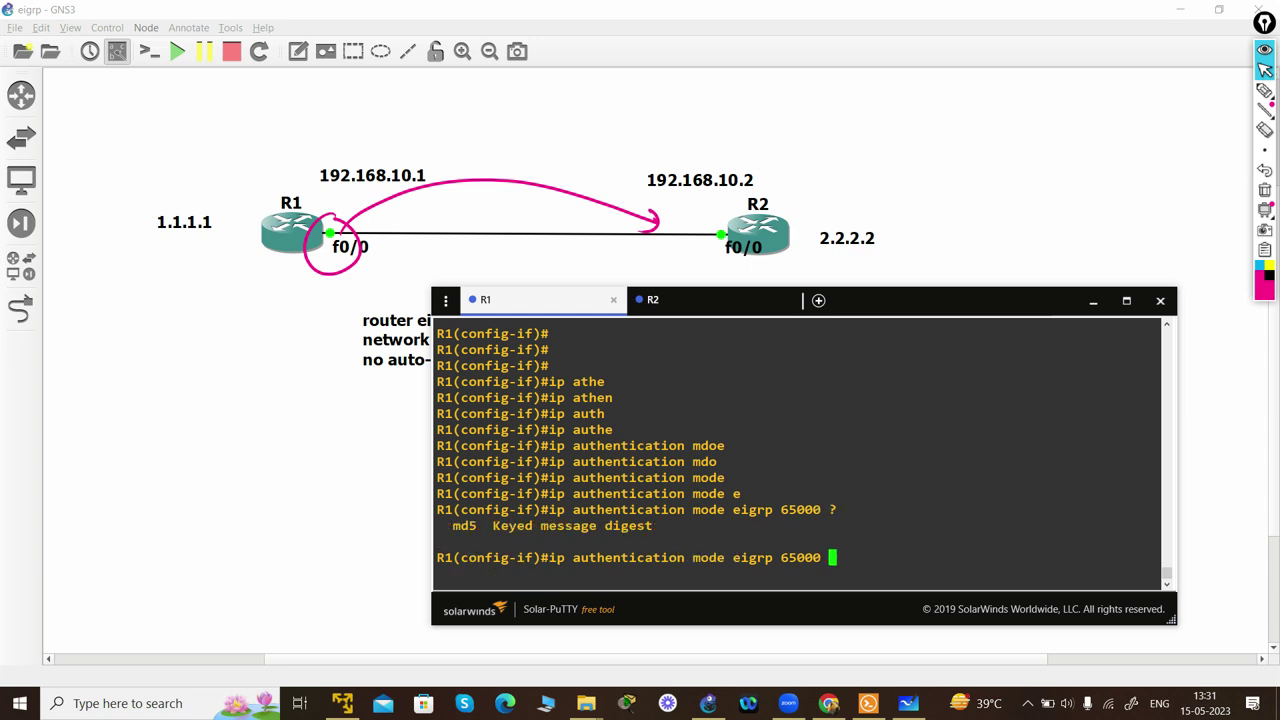
{"action": "type", "text": "md5"}
{"action": "key", "text": "Return"}
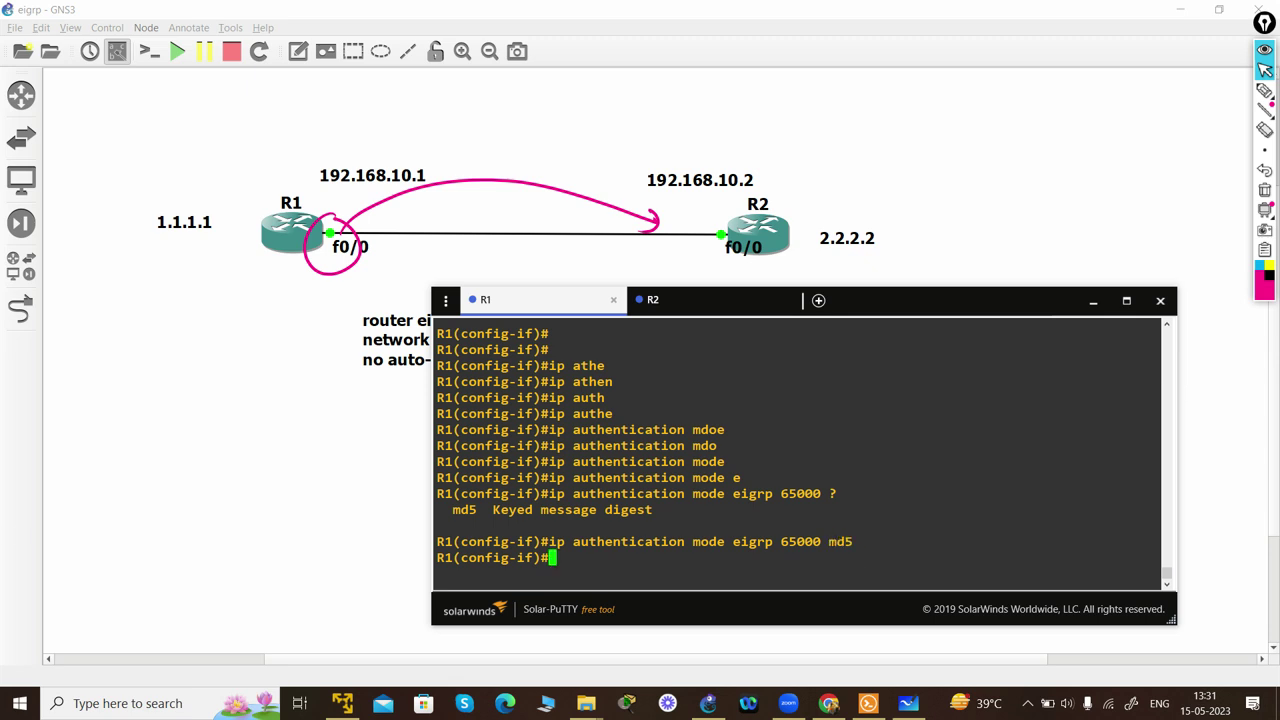
- Attach key chain cisco to EIGRP 65000 authentication on fa0/0
{"action": "type", "text": "ip a"}
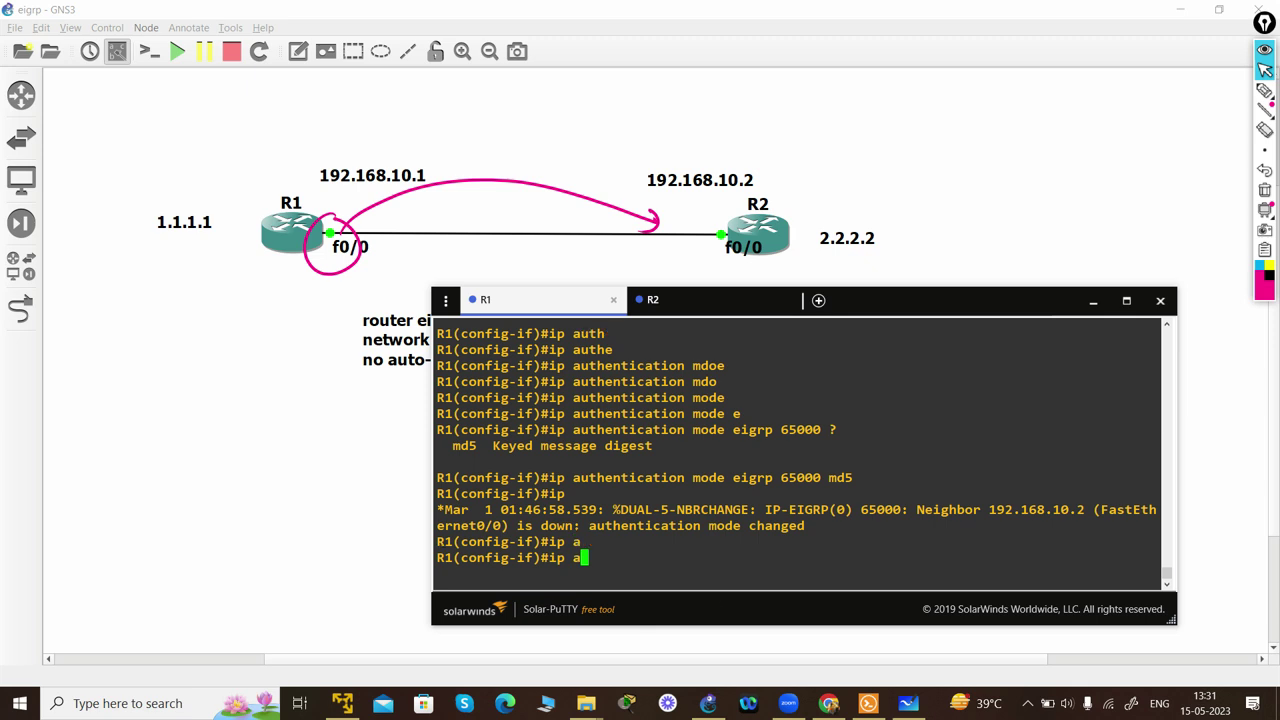
{"action": "left_click_drag", "start_coordinate": [534, 525], "coordinate": [932, 509]}
{"action": "left_click", "coordinate": [932, 509]}
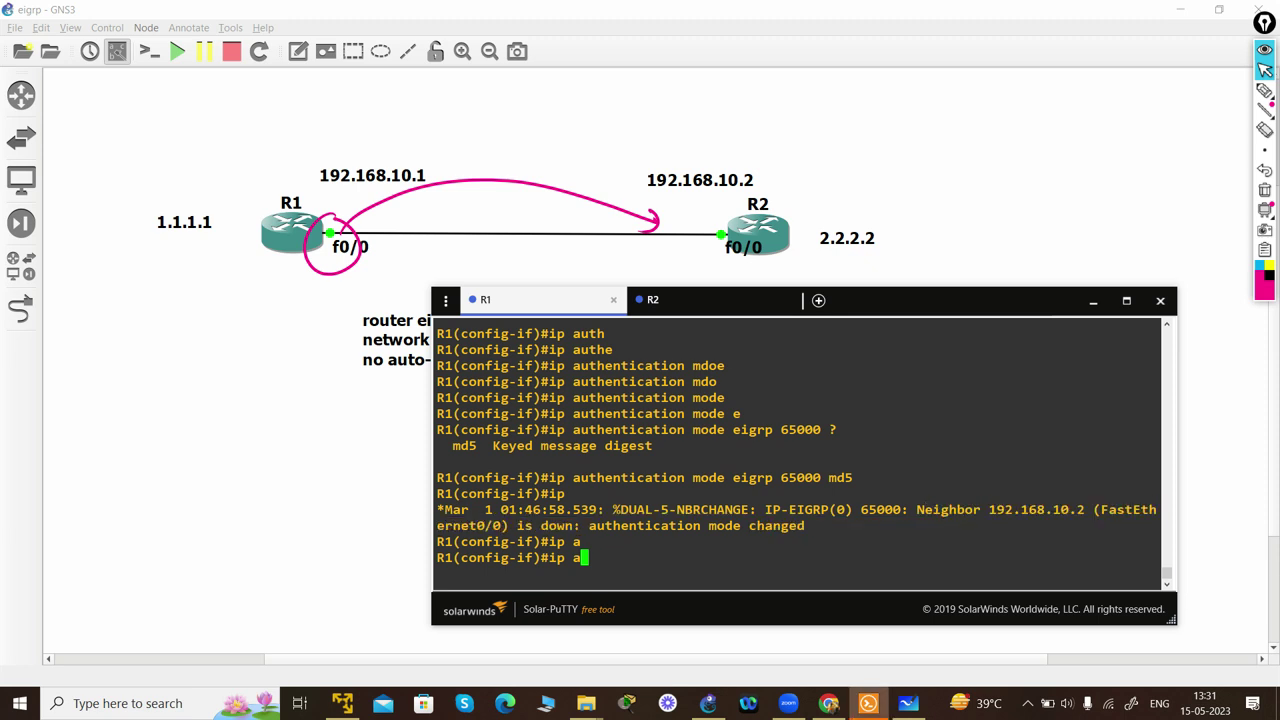
{"action": "type", "text": "uth"}
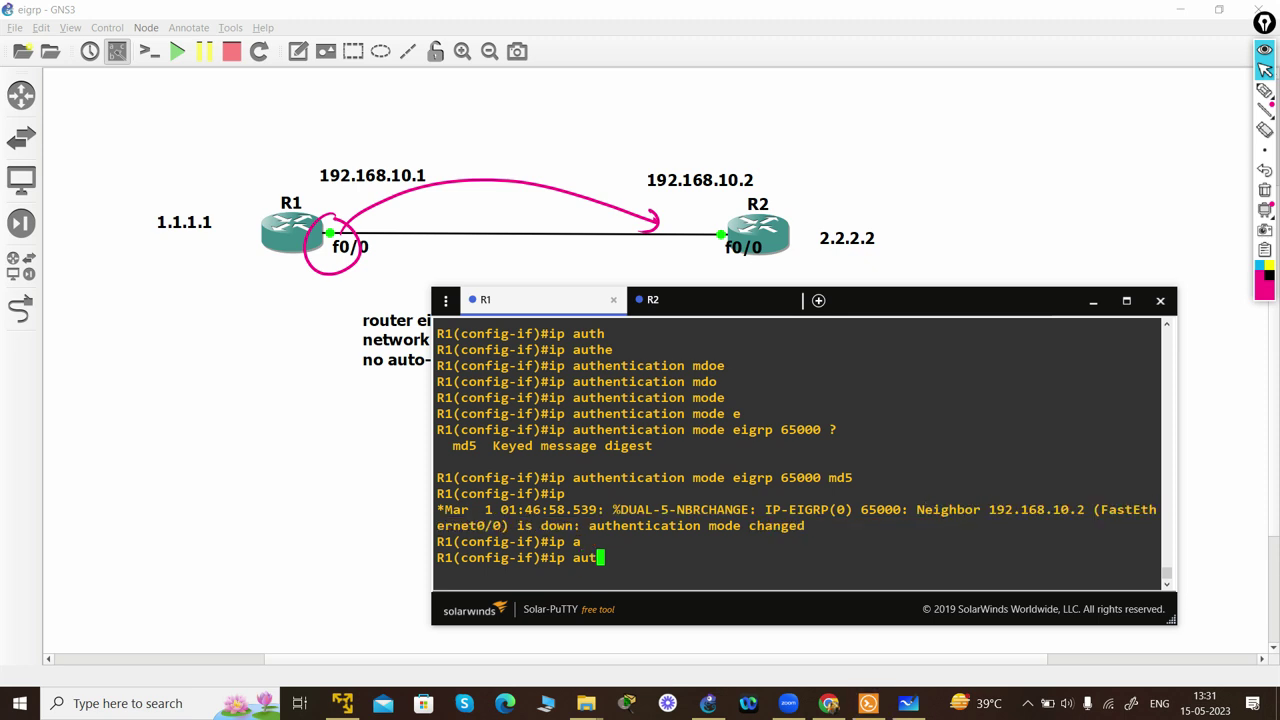
{"action": "key", "text": "Tab"}
{"action": "type", "text": "e"}
{"action": "key", "text": "Tab"}
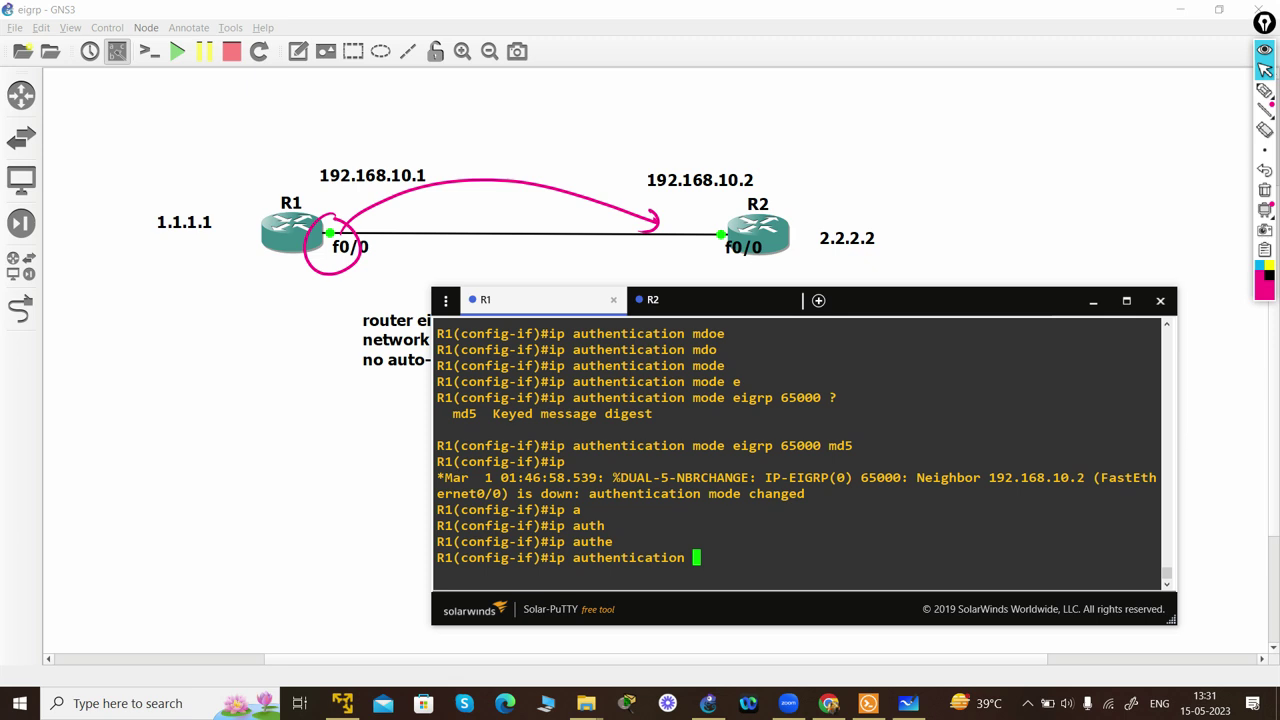
{"action": "type", "text": "key"}
{"action": "key", "text": "Tab"}
{"action": "type", "text": "e"}
{"action": "key", "text": "Tab"}
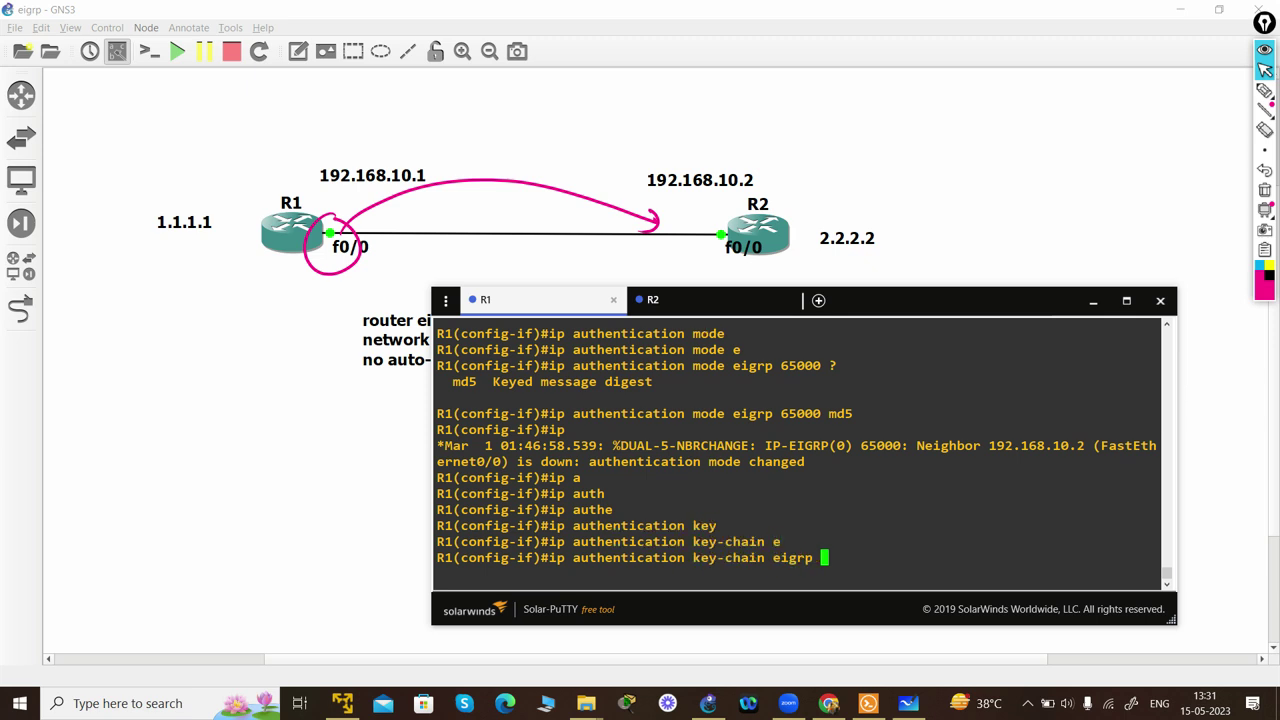
{"action": "type", "text": "65000 cisco"}
{"action": "key", "text": "Return"}
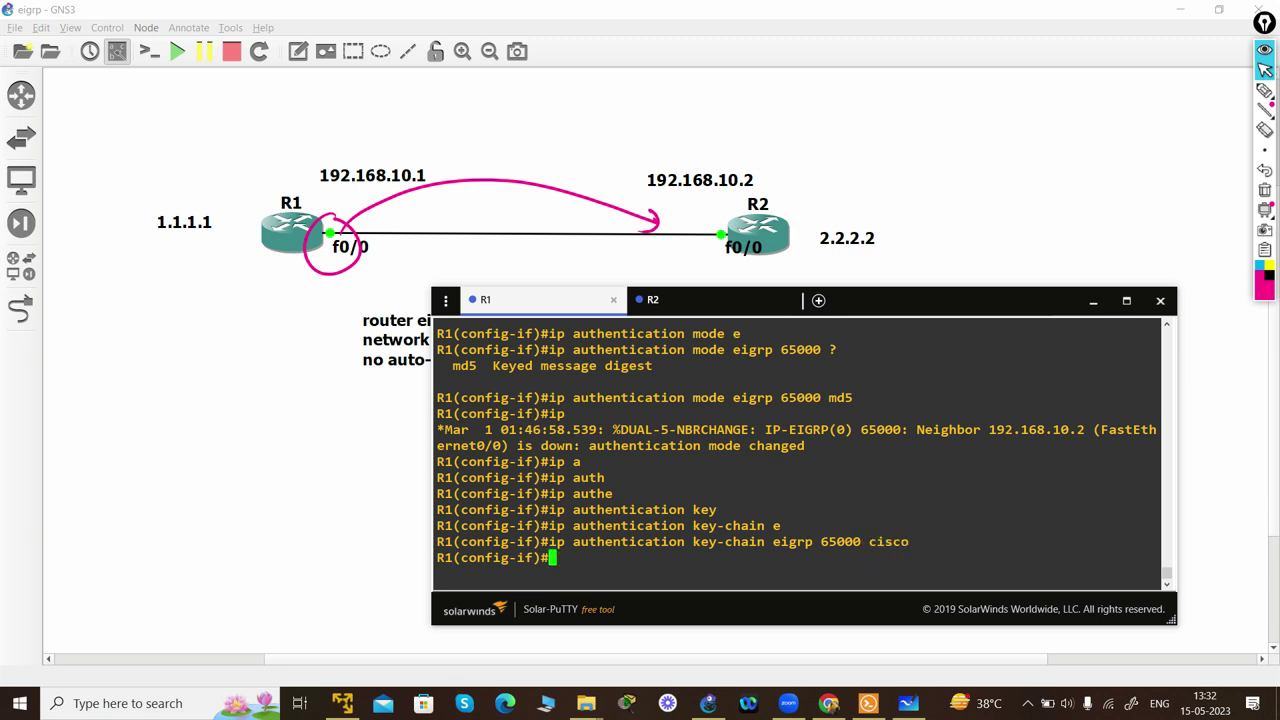
- Highlight the key chain name cisco and leave interface configuration mode
{"action": "double_click", "coordinate": [888, 541]}
{"action": "type", "text": "exit"}
{"action": "key", "text": "Return"}
{"action": "key", "text": "Return"}
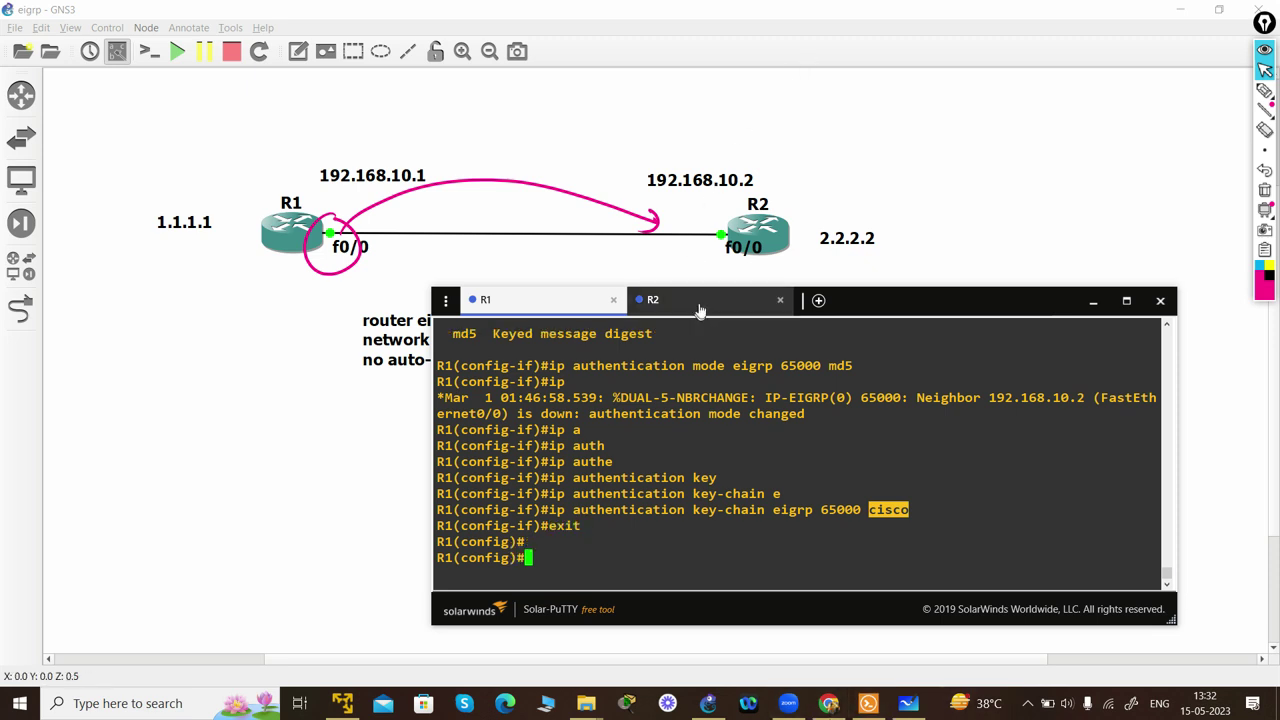
{"action": "left_click", "coordinate": [652, 299]}
- On R2's console, enter global configuration and create key chain cisco
{"action": "left_click", "coordinate": [1265, 190]}
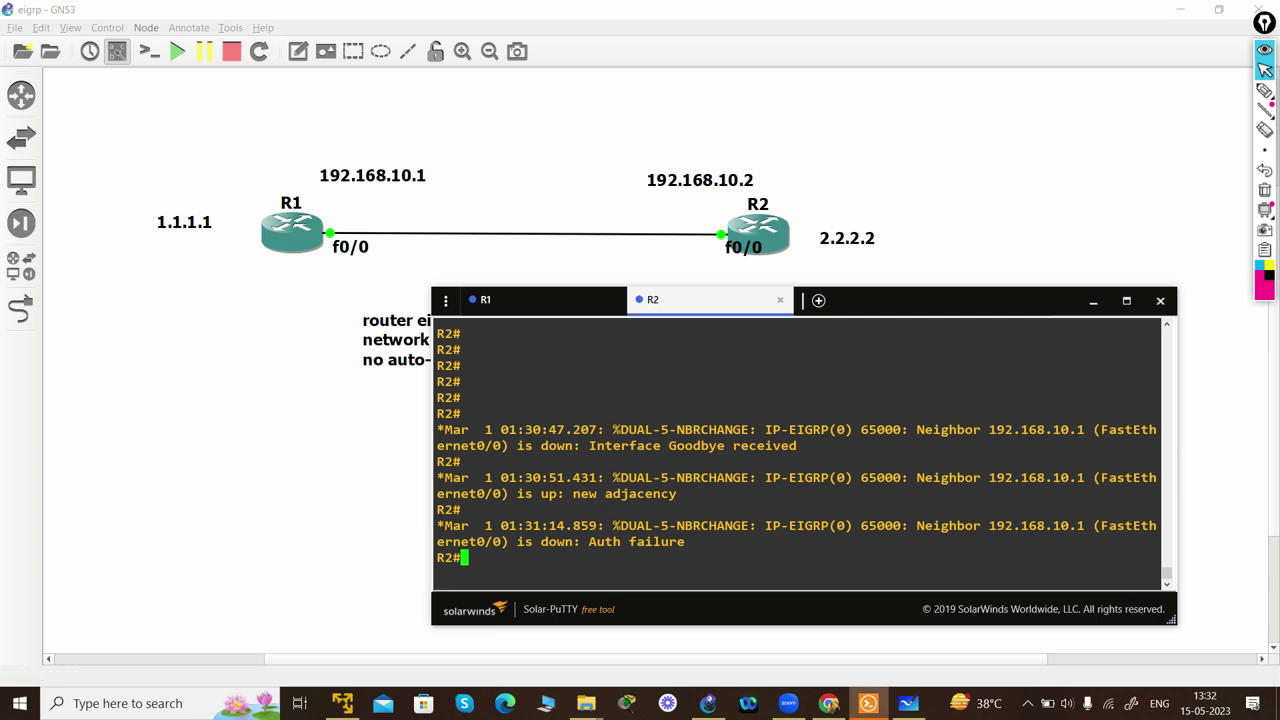
{"action": "key", "text": "Return"}
{"action": "key", "text": "Return"}
{"action": "type", "text": "config t"}
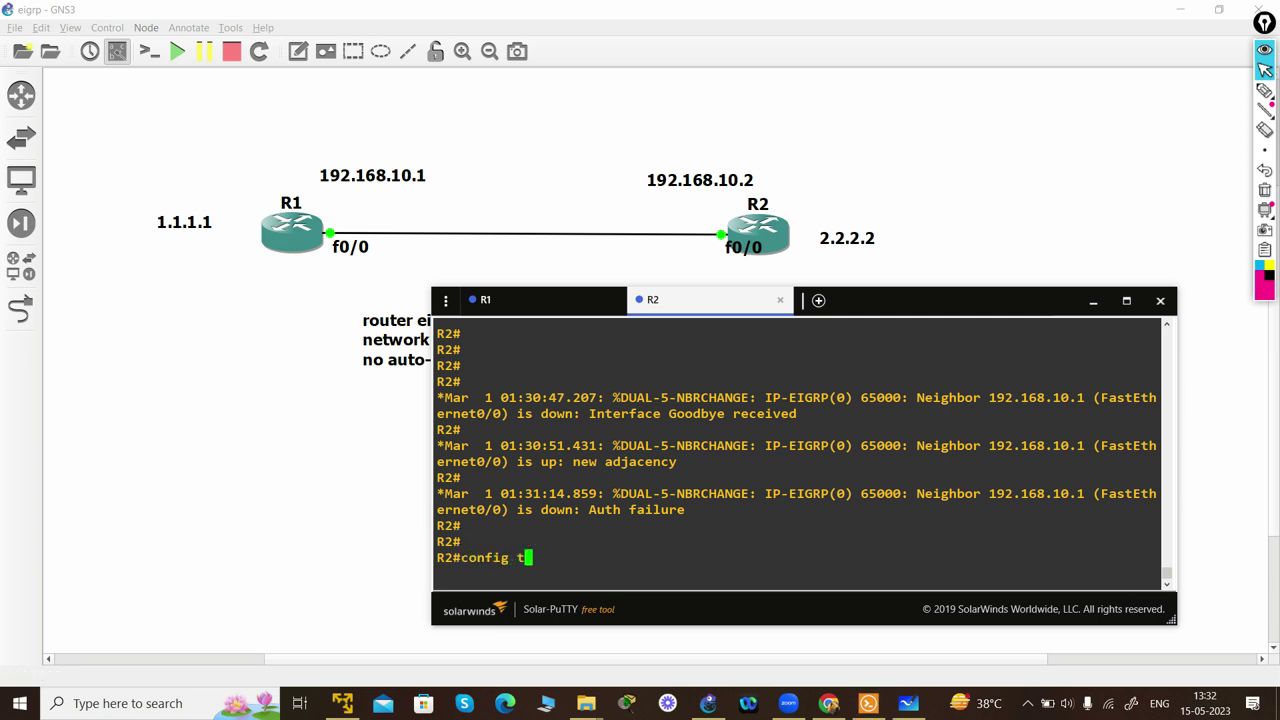
{"action": "key", "text": "Return"}
{"action": "type", "text": "key"}
{"action": "key", "text": "Tab"}
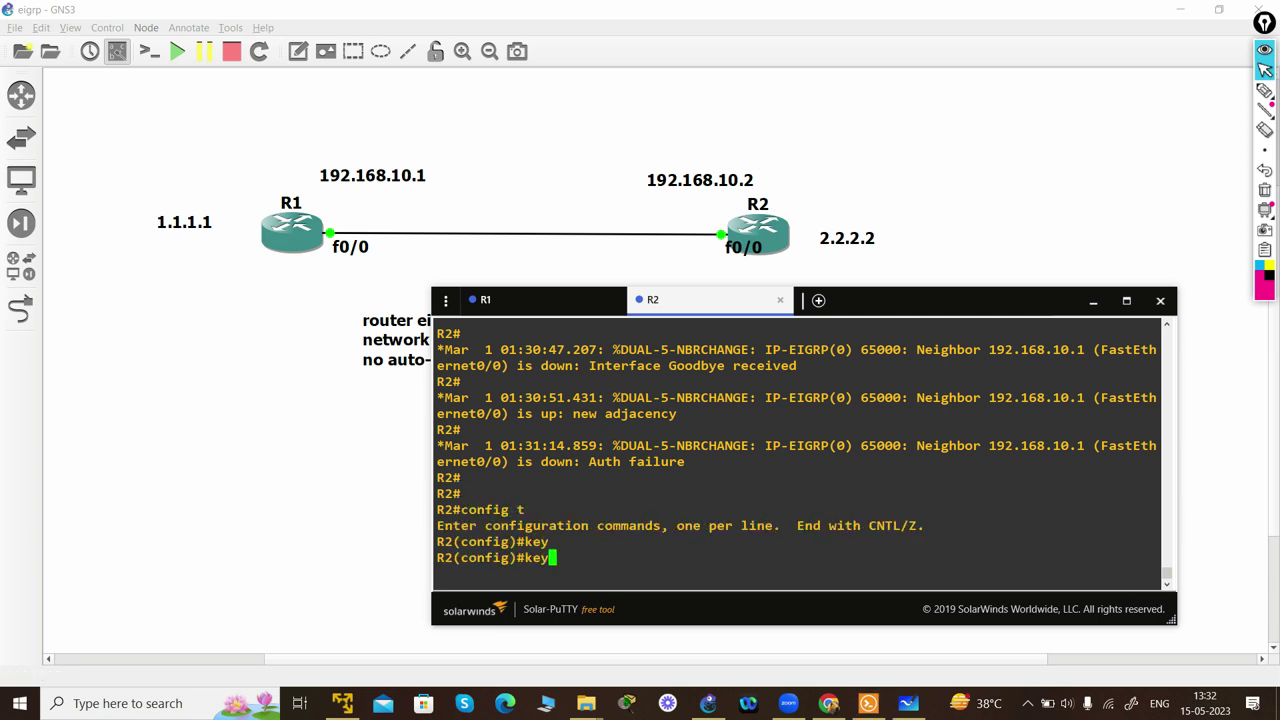
{"action": "type", "text": "cha"}
{"action": "key", "text": "Tab"}
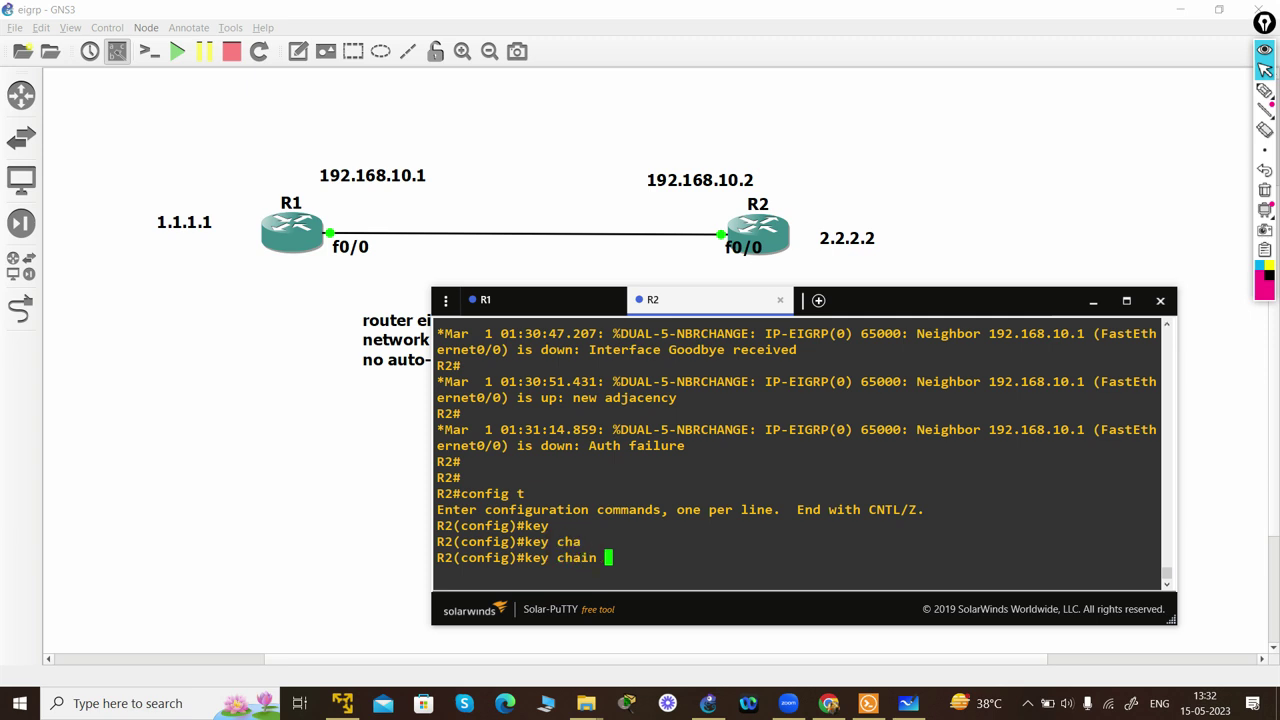
{"action": "type", "text": "csic"}
{"action": "key", "text": "BackSpace"}
{"action": "key", "text": "BackSpace"}
{"action": "key", "text": "BackSpace"}
{"action": "type", "text": "isco"}
{"action": "key", "text": "Return"}
- Add key 100 to the chain with the same key string as R1
{"action": "type", "text": "keychain)#ke"}
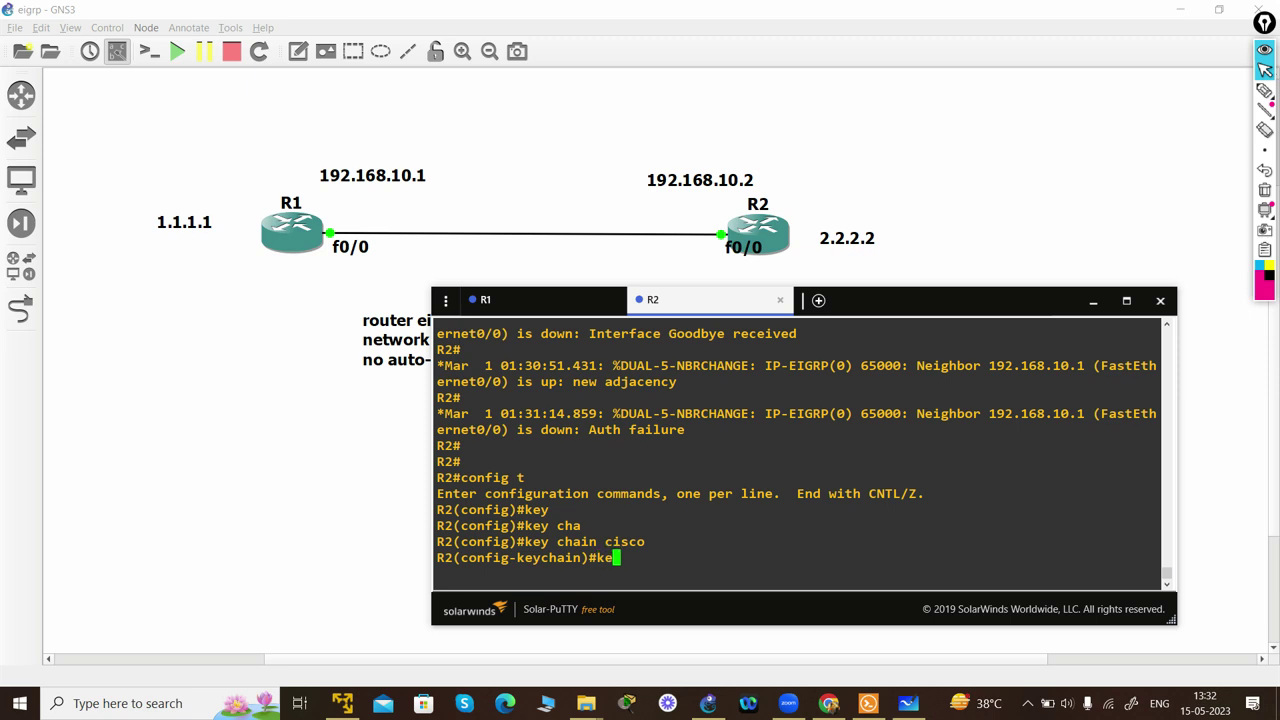
{"action": "key", "text": "Tab"}
{"action": "type", "text": "100"}
{"action": "key", "text": "Return"}
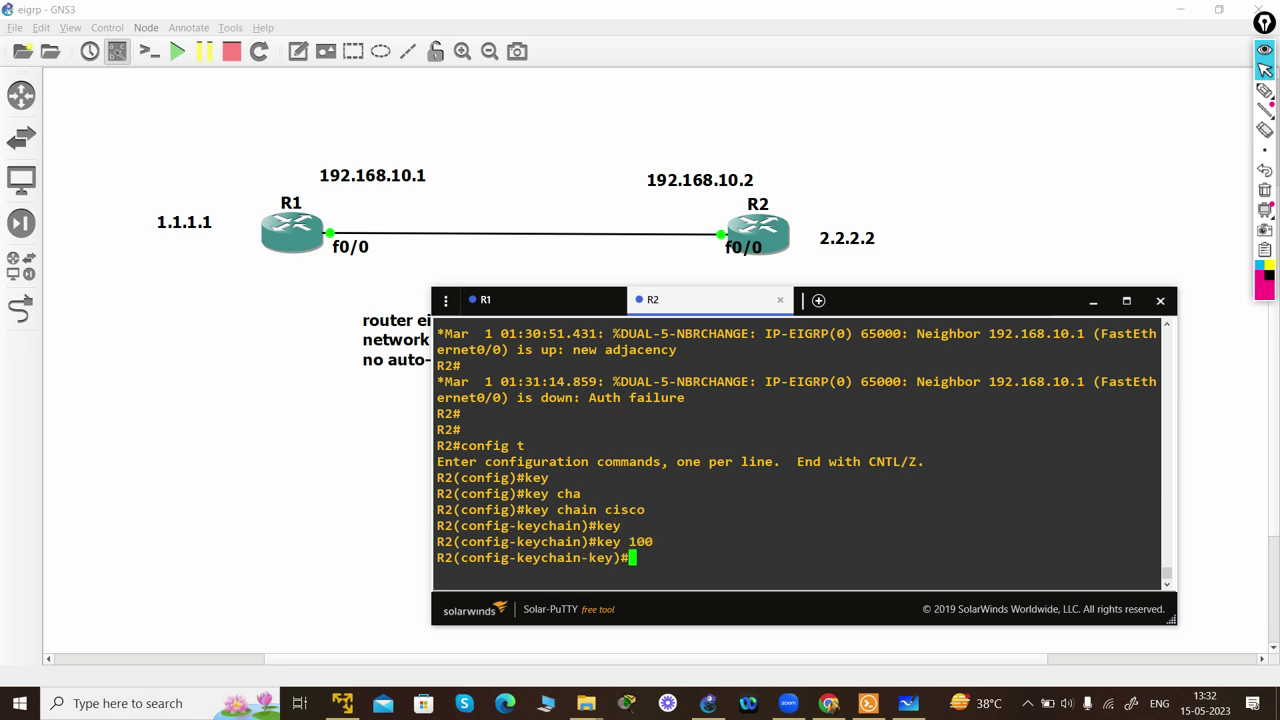
{"action": "type", "text": "ket"}
{"action": "key", "text": "Tab"}
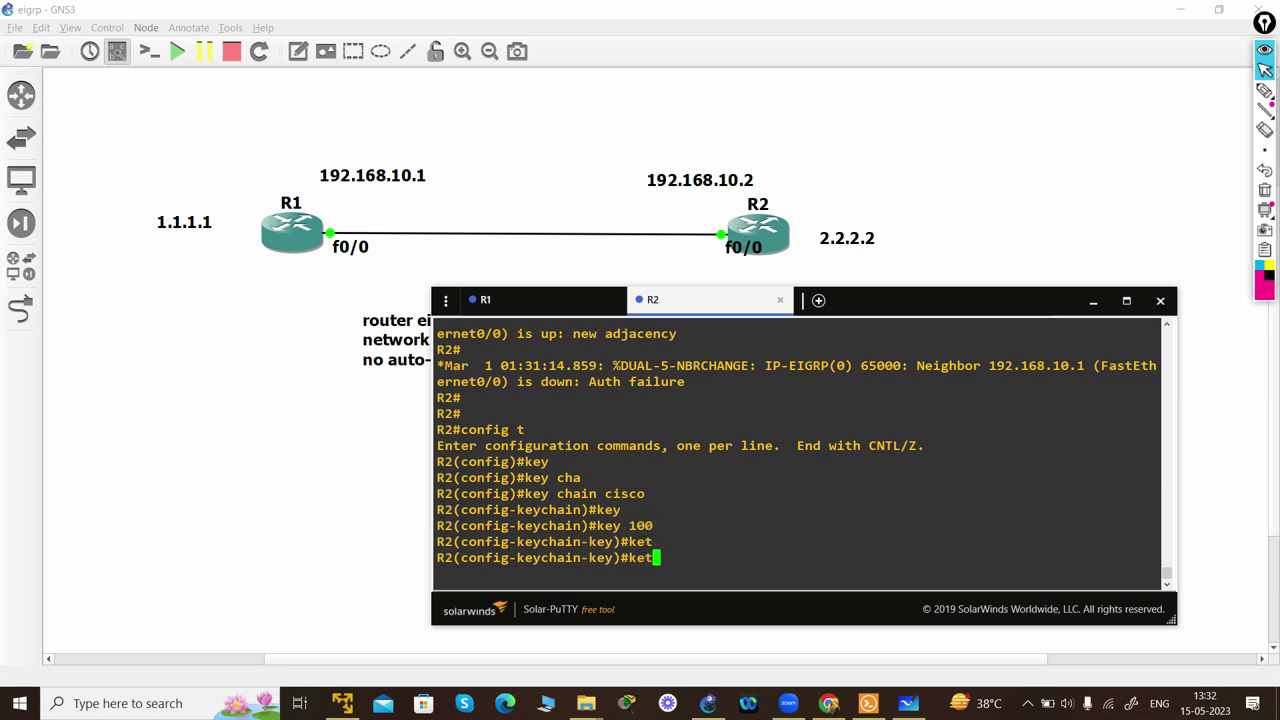
{"action": "key", "text": "BackSpace"}
{"action": "type", "text": "y"}
{"action": "key", "text": "Tab"}
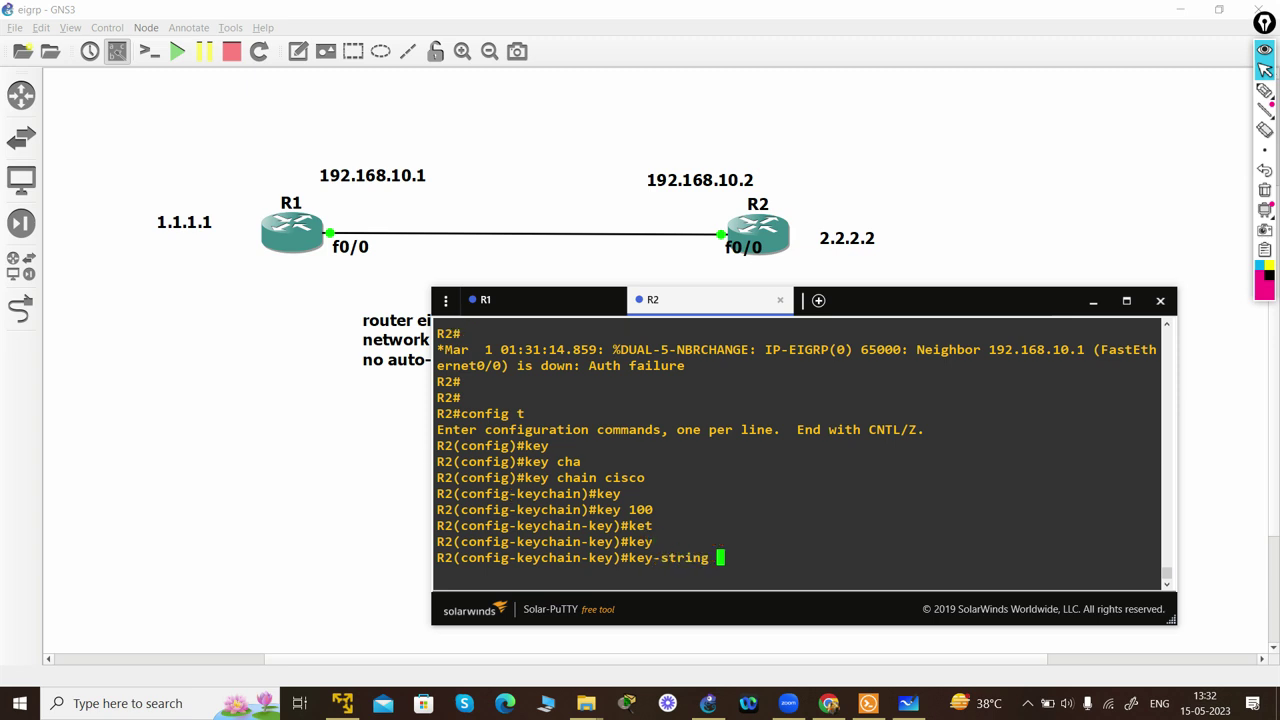
{"action": "type", "text": "networkccie"}
{"action": "key", "text": "Return"}
{"action": "type", "text": "int f"}
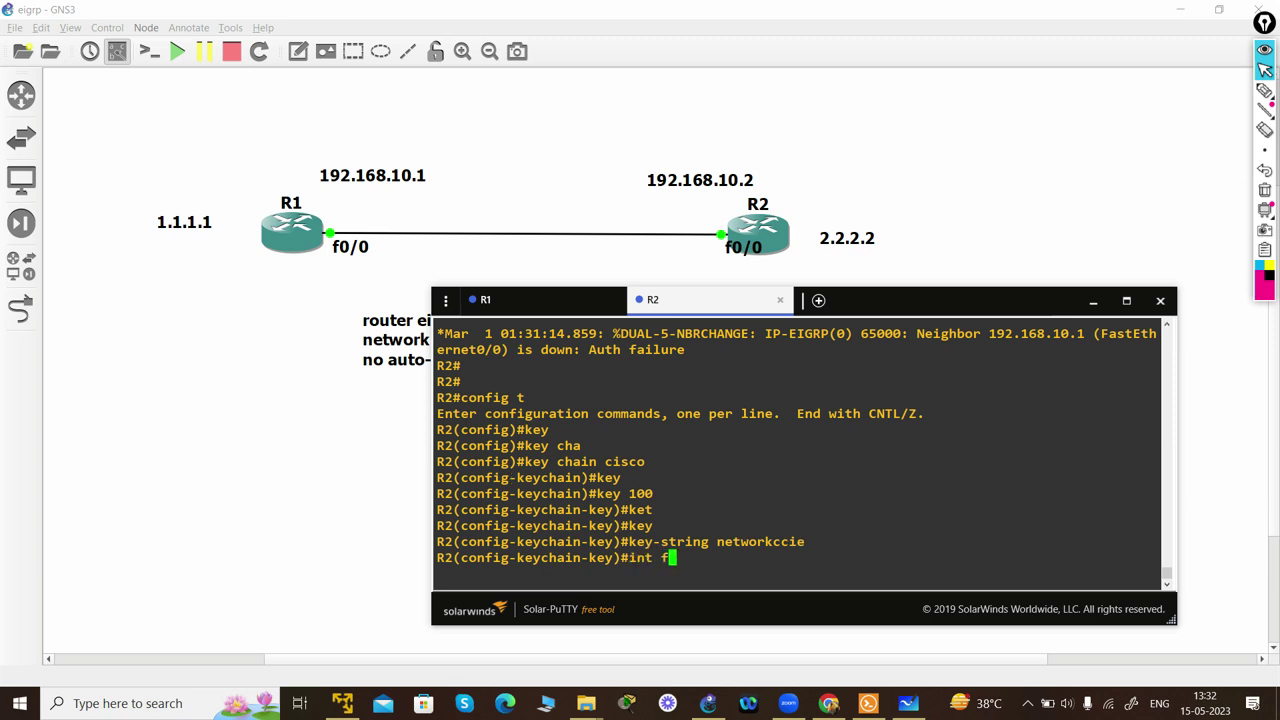
{"action": "type", "text": "a0/0/"}
- Set EIGRP 65000 authentication mode to MD5 on R2's fa0/0
{"action": "key", "text": "Return"}
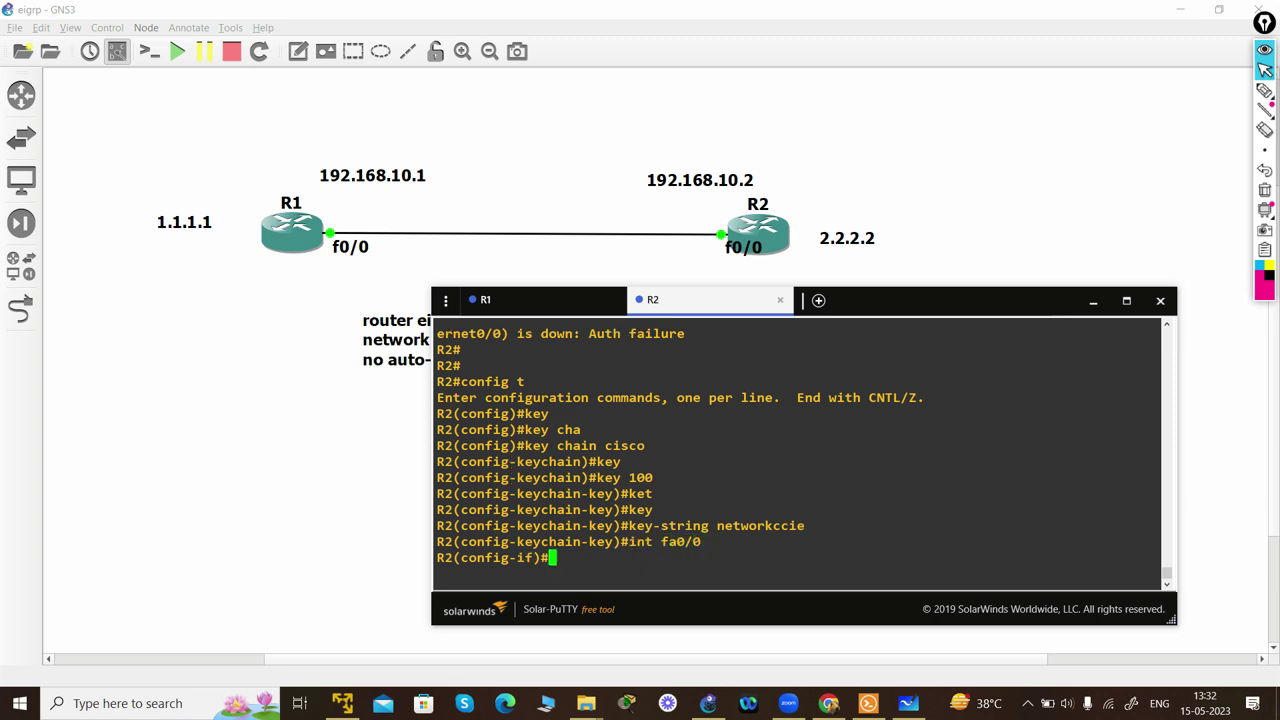
{"action": "type", "text": "ip authe"}
{"action": "key", "text": "Tab"}
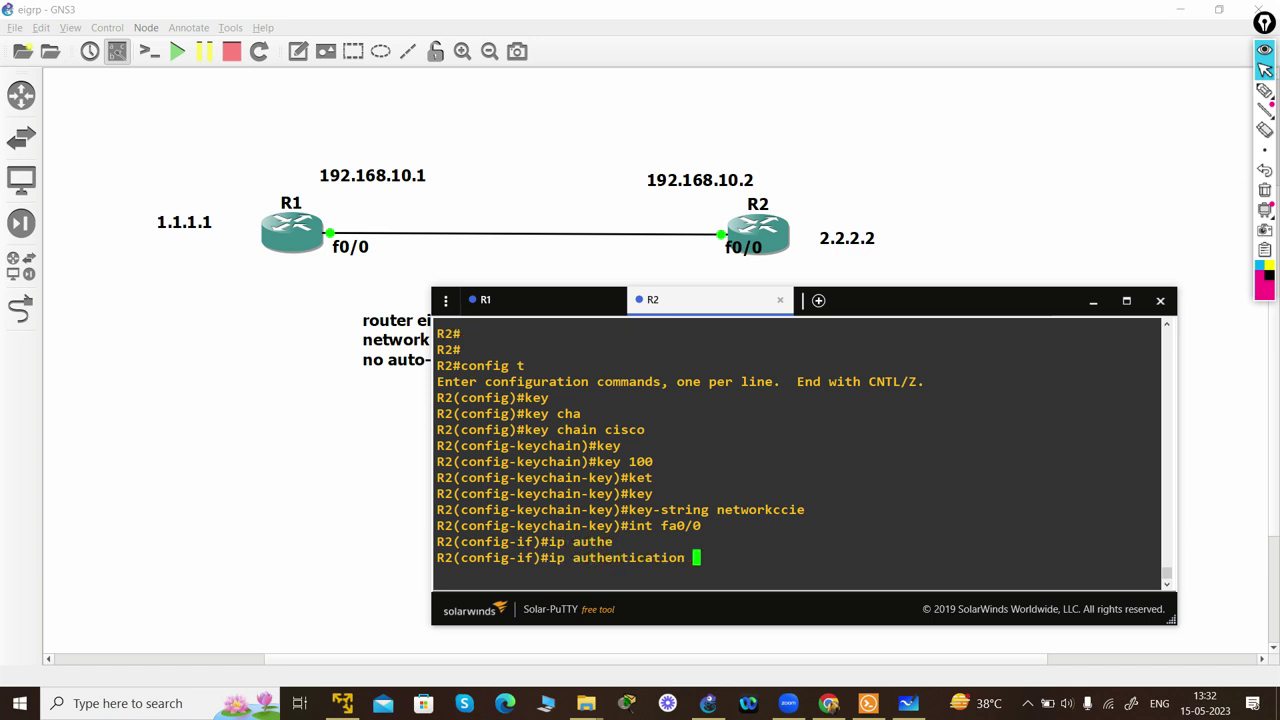
{"action": "type", "text": "mode"}
{"action": "key", "text": "Tab"}
{"action": "type", "text": "e"}
{"action": "key", "text": "Tab"}
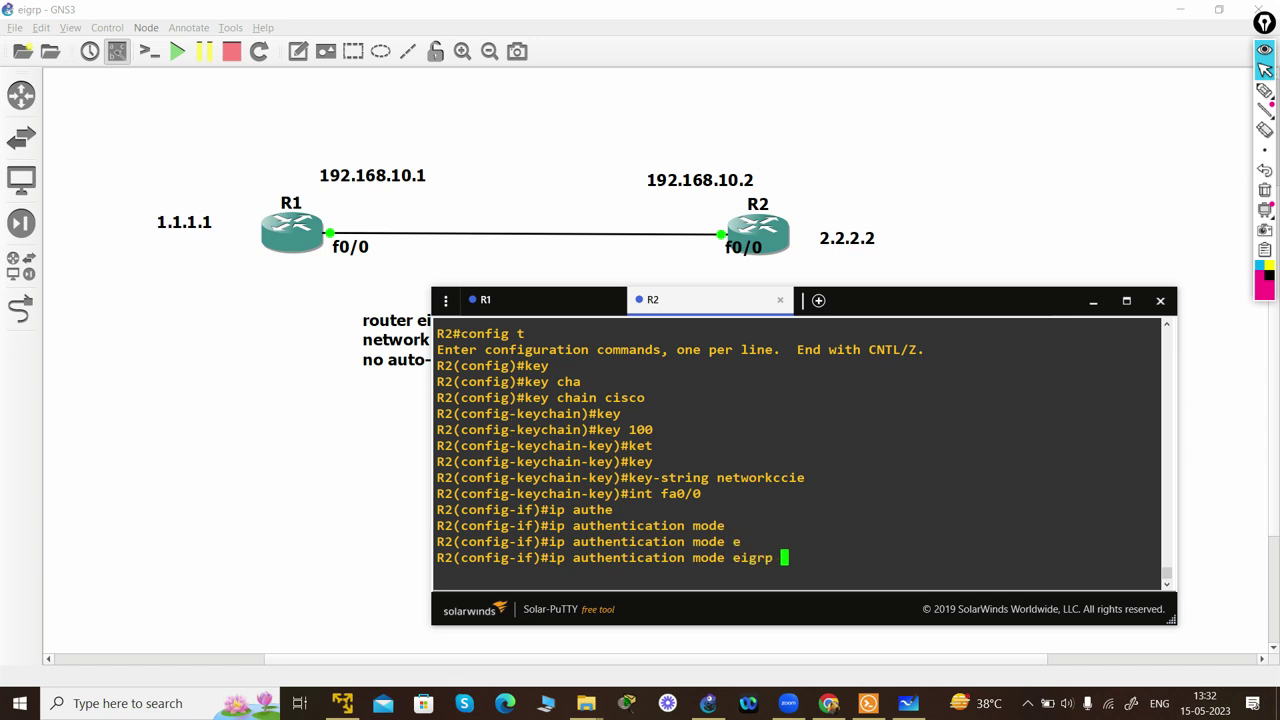
{"action": "type", "text": "65000 md5"}
{"action": "key", "text": "Return"}
- Attach key chain cisco to EIGRP 65000 authentication on fa0/0
{"action": "key", "text": "Up"}
{"action": "key", "text": "BackSpace"}
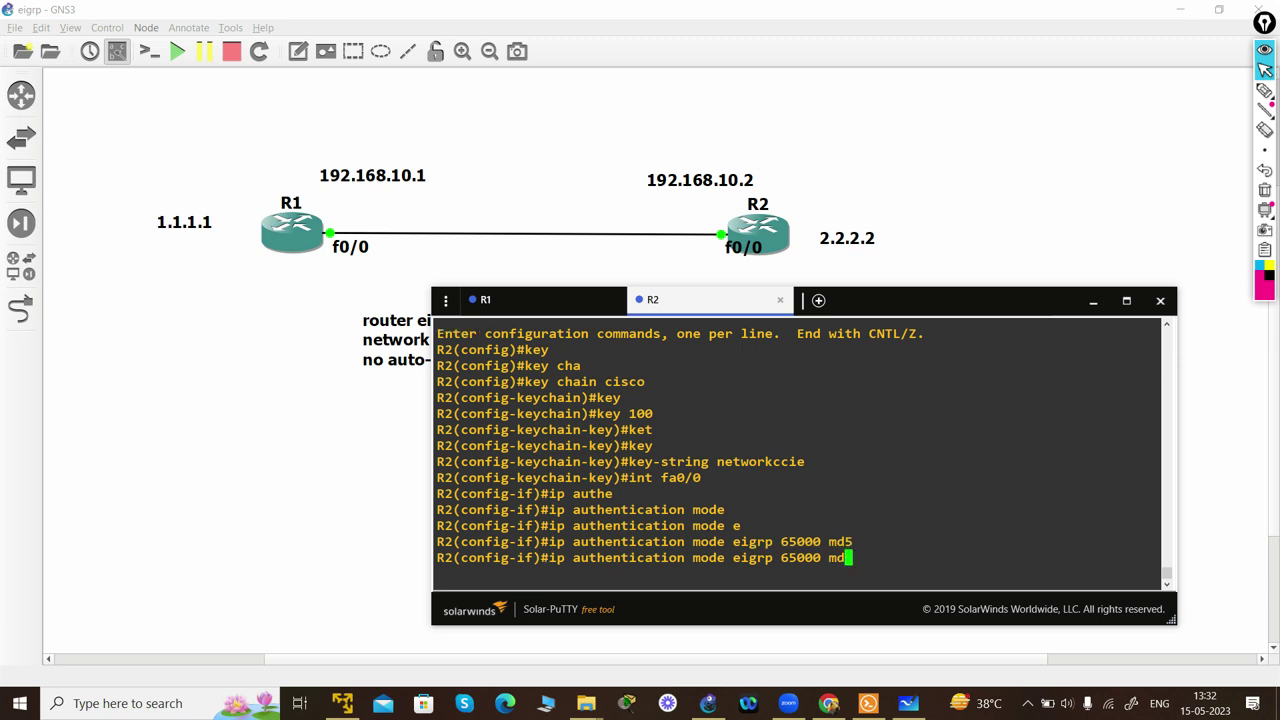
{"action": "key", "text": "BackSpace"}
{"action": "key", "text": "BackSpace"}
{"action": "key", "text": "BackSpace"}
{"action": "key", "text": "BackSpace"}
{"action": "key", "text": "BackSpace"}
{"action": "key", "text": "BackSpace"}
{"action": "key", "text": "BackSpace"}
{"action": "key", "text": "BackSpace"}
{"action": "key", "text": "BackSpace"}
{"action": "key", "text": "BackSpace"}
{"action": "key", "text": "BackSpace"}
{"action": "key", "text": "BackSpace"}
{"action": "key", "text": "BackSpace"}
{"action": "key", "text": "BackSpace"}
{"action": "key", "text": "BackSpace"}
{"action": "key", "text": "BackSpace"}
{"action": "key", "text": "BackSpace"}
{"action": "key", "text": "BackSpace"}
{"action": "key", "text": "BackSpace"}
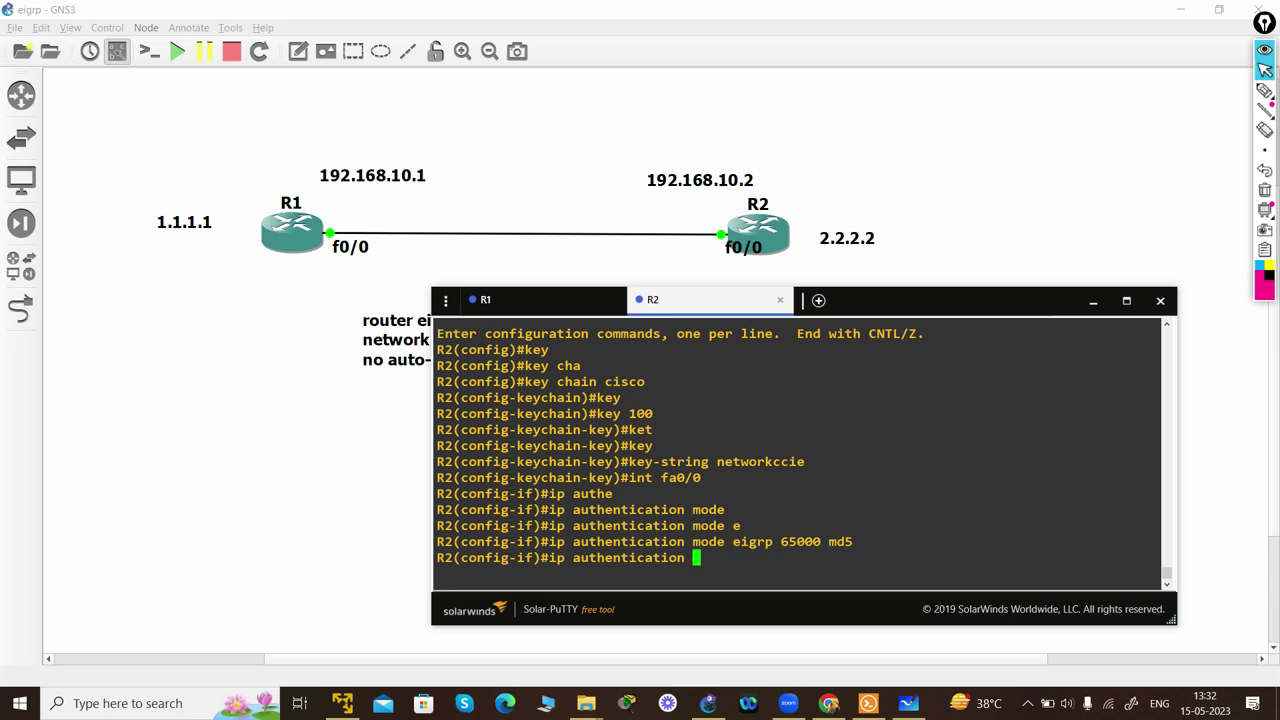
{"action": "type", "text": "key"}
{"action": "key", "text": "Tab"}
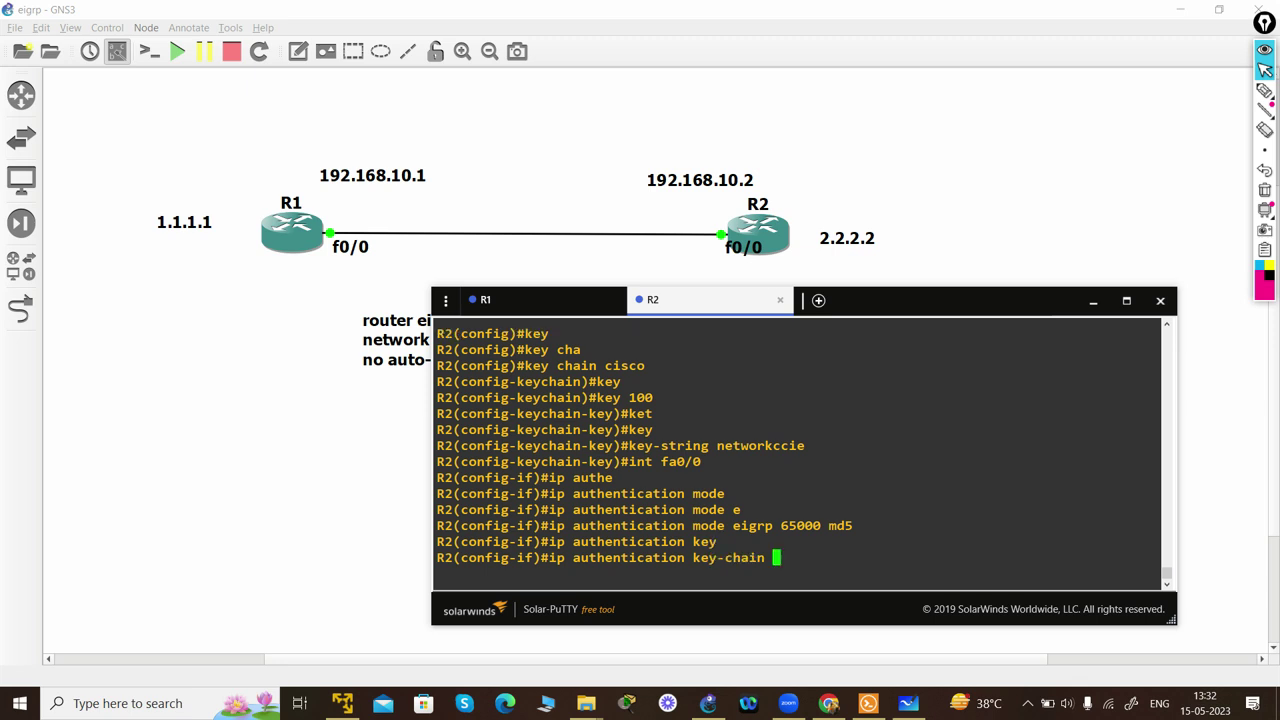
{"action": "type", "text": "e"}
{"action": "key", "text": "Tab"}
{"action": "type", "text": "6500"}
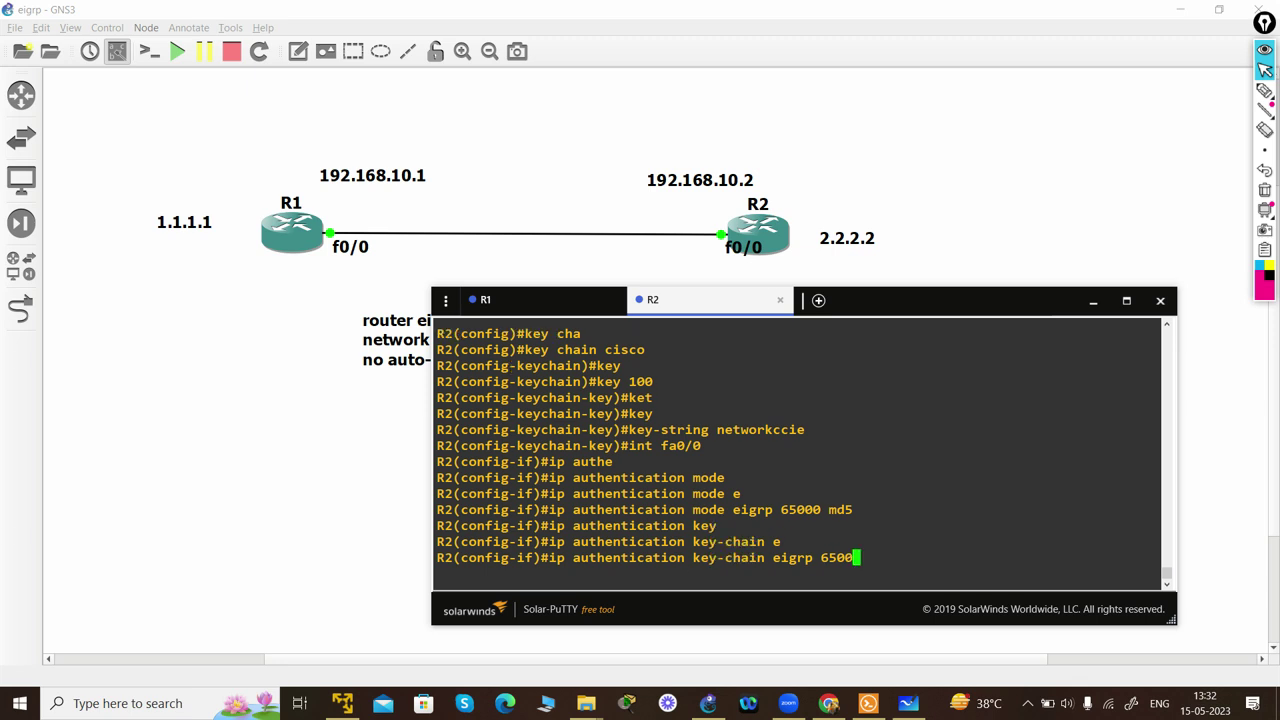
{"action": "type", "text": "0 c"}
{"action": "key", "text": "BackSpace"}
{"action": "type", "text": "netw"}
{"action": "key", "text": "BackSpace"}
{"action": "key", "text": "BackSpace"}
{"action": "key", "text": "BackSpace"}
{"action": "key", "text": "BackSpace"}
{"action": "type", "text": "cisco"}
{"action": "key", "text": "Return"}
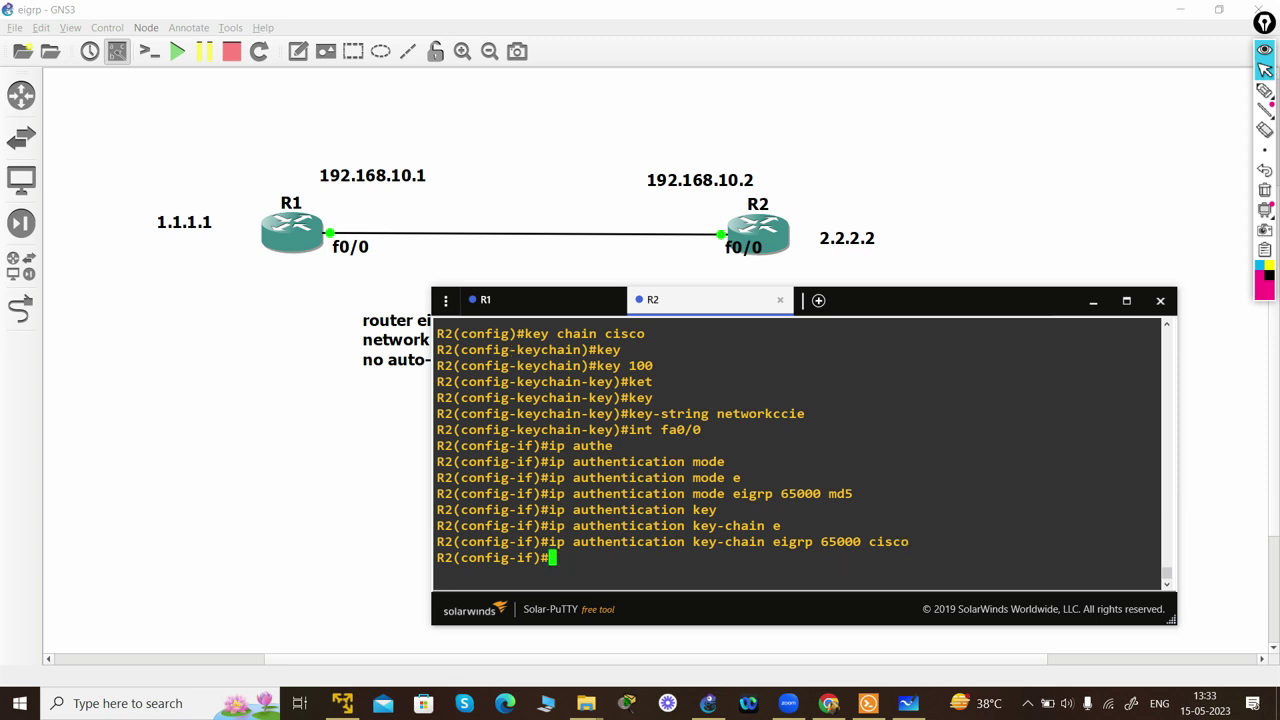
- Exit interface configuration and end configuration mode on R2
{"action": "type", "text": "exit"}
{"action": "key", "text": "Return"}
{"action": "key", "text": "Return"}
{"action": "key", "text": "Return"}
{"action": "key", "text": "Return"}
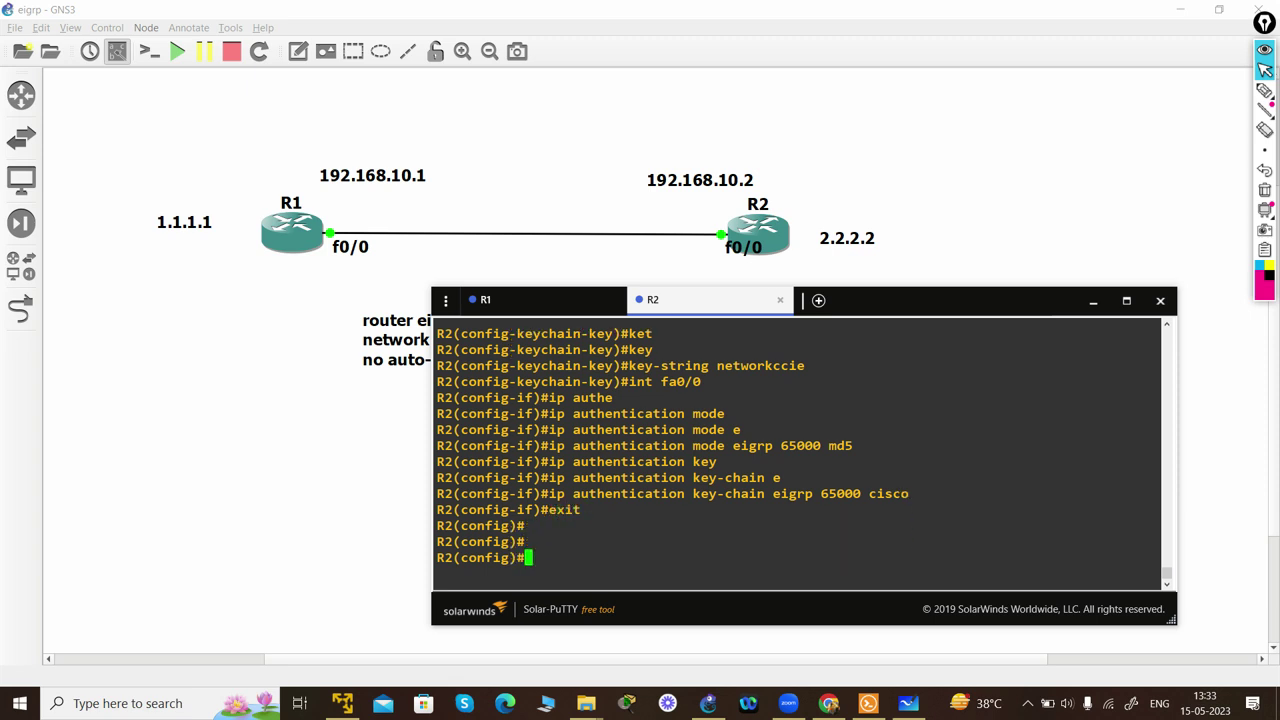
{"action": "type", "text": "end"}
{"action": "key", "text": "Return"}
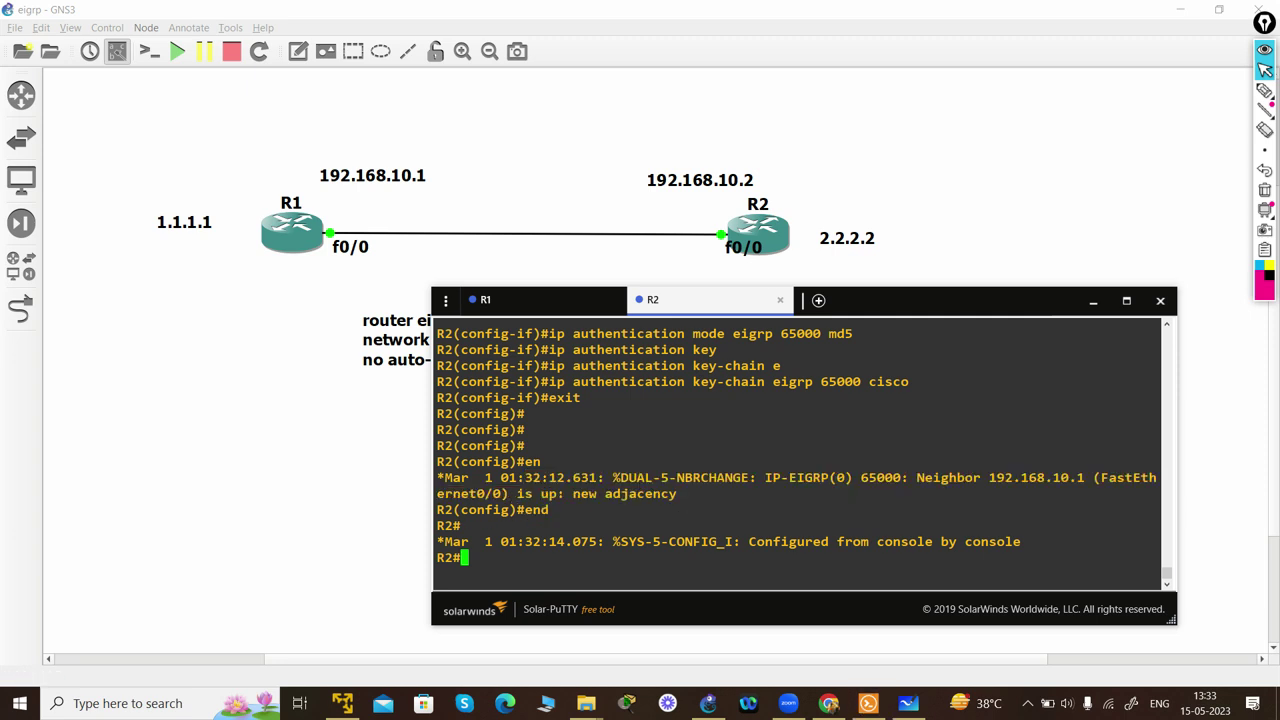
- Run show ip eigrp neighbors on R2 and highlight neighbor 192.168.10.1 on Fa0/0
{"action": "key", "text": "Return"}
{"action": "key", "text": "Return"}
{"action": "key", "text": "Return"}
{"action": "type", "text": "sh ip e"}
{"action": "key", "text": "Tab"}
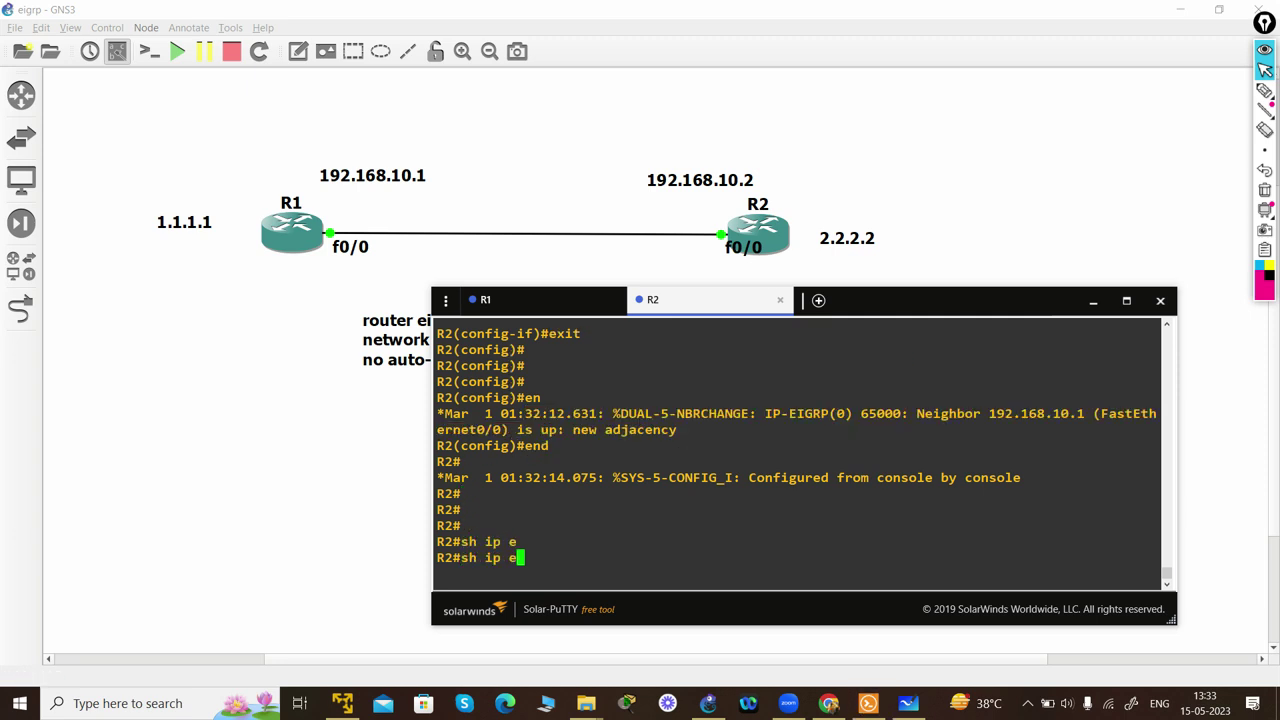
{"action": "type", "text": "in"}
{"action": "key", "text": "Tab"}
{"action": "key", "text": "BackSpace"}
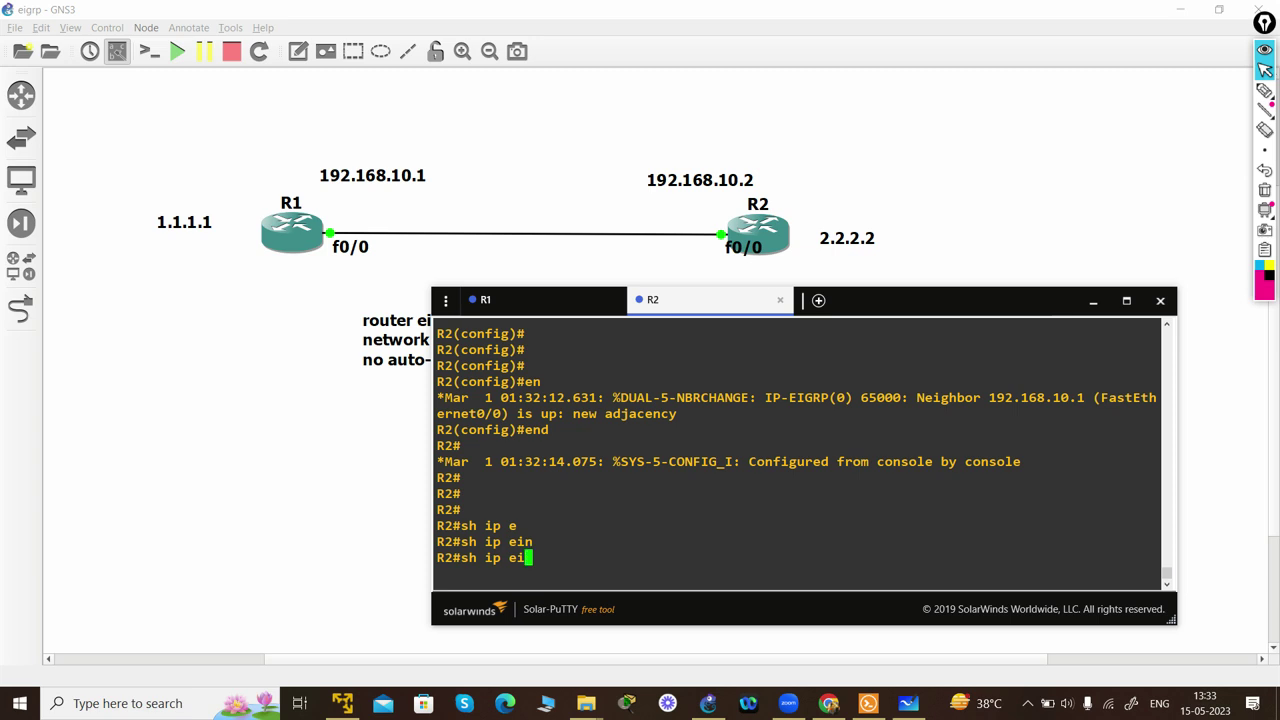
{"action": "type", "text": "g"}
{"action": "key", "text": "Tab"}
{"action": "type", "text": "nei"}
{"action": "key", "text": "Tab"}
{"action": "key", "text": "Return"}
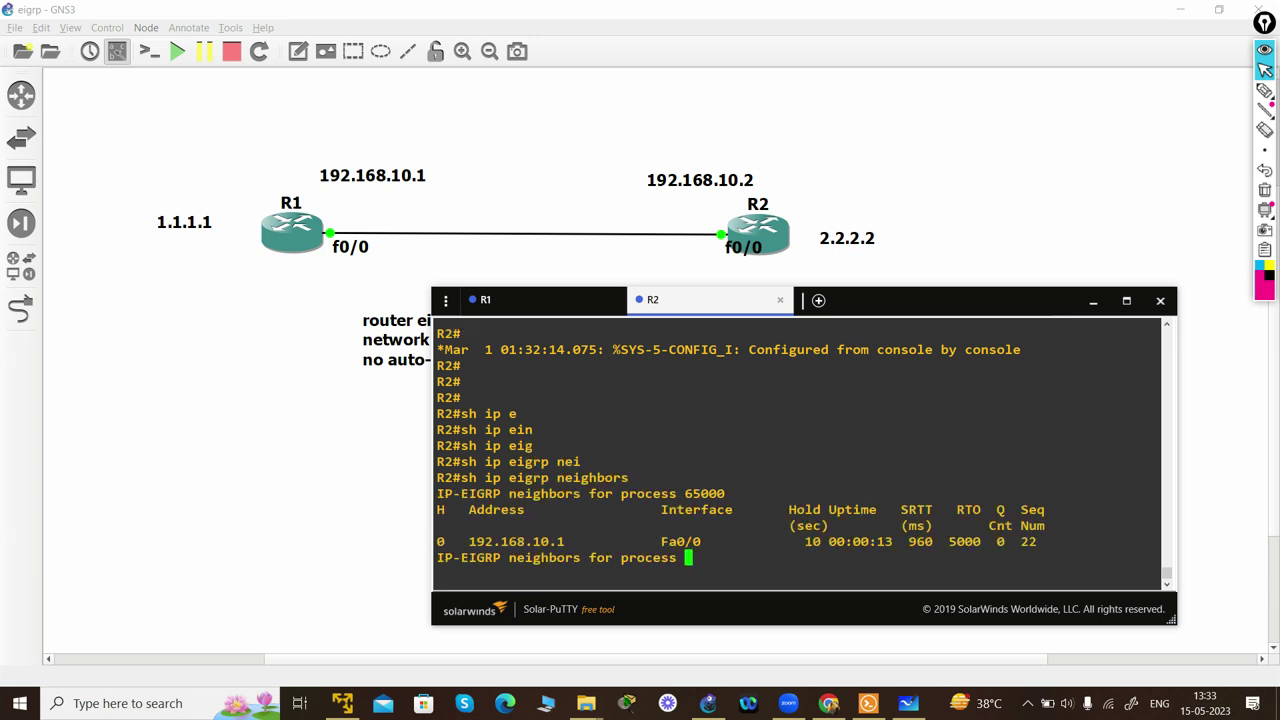
{"action": "double_click", "coordinate": [516, 525]}
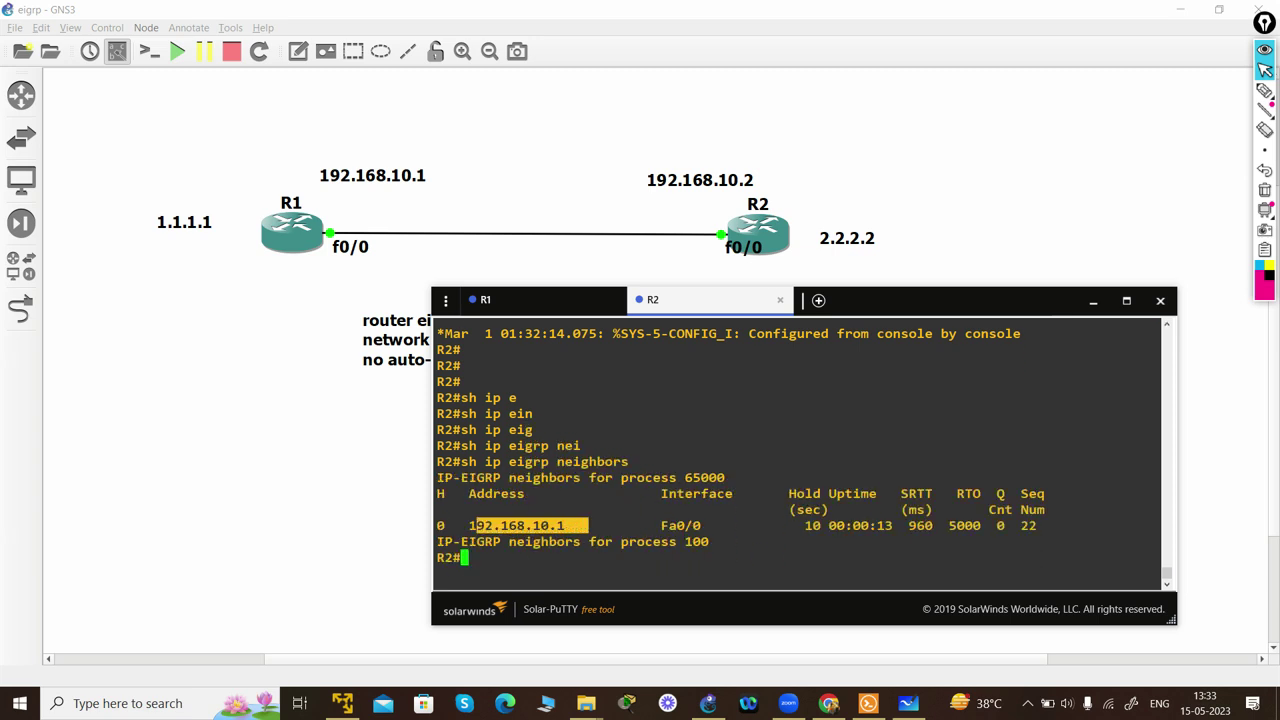
- Display R2's key chain 'cisco' with 'show key chain', confirming key 100 is valid
{"action": "type", "text": "sh "}
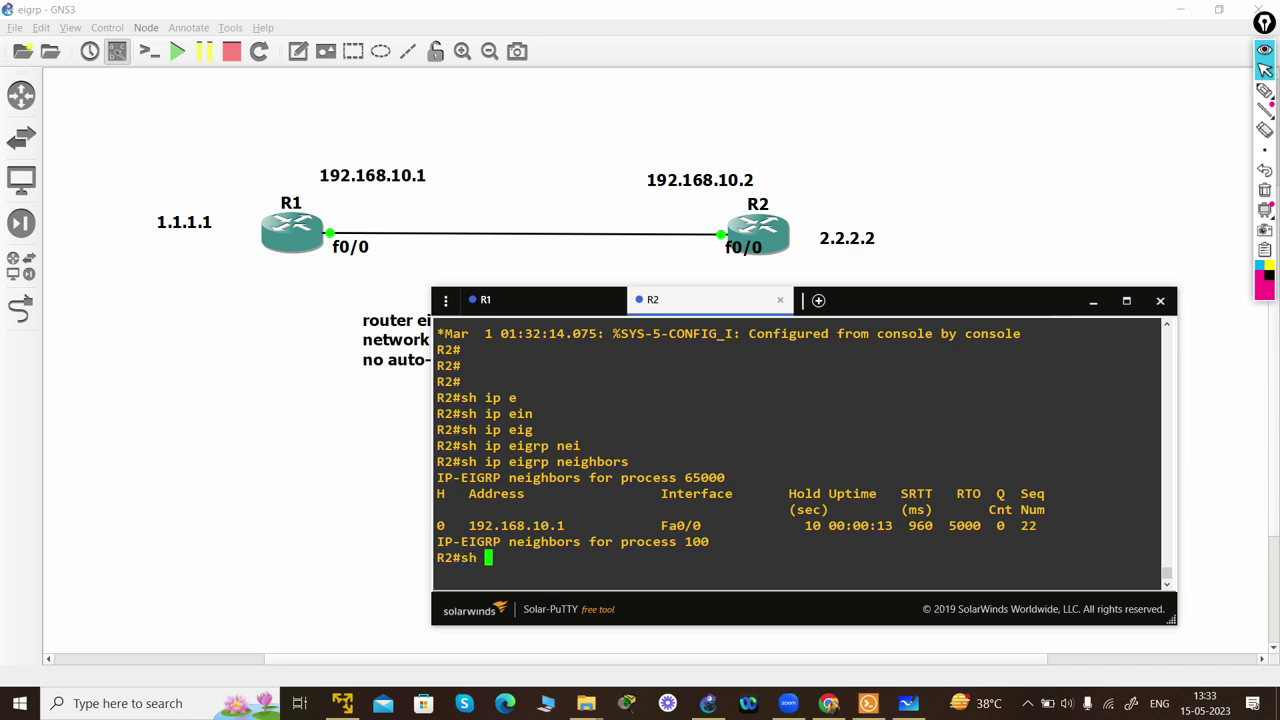
{"action": "type", "text": "key"}
{"action": "key", "text": "Tab"}
{"action": "type", "text": "cha"}
{"action": "key", "text": "Tab"}
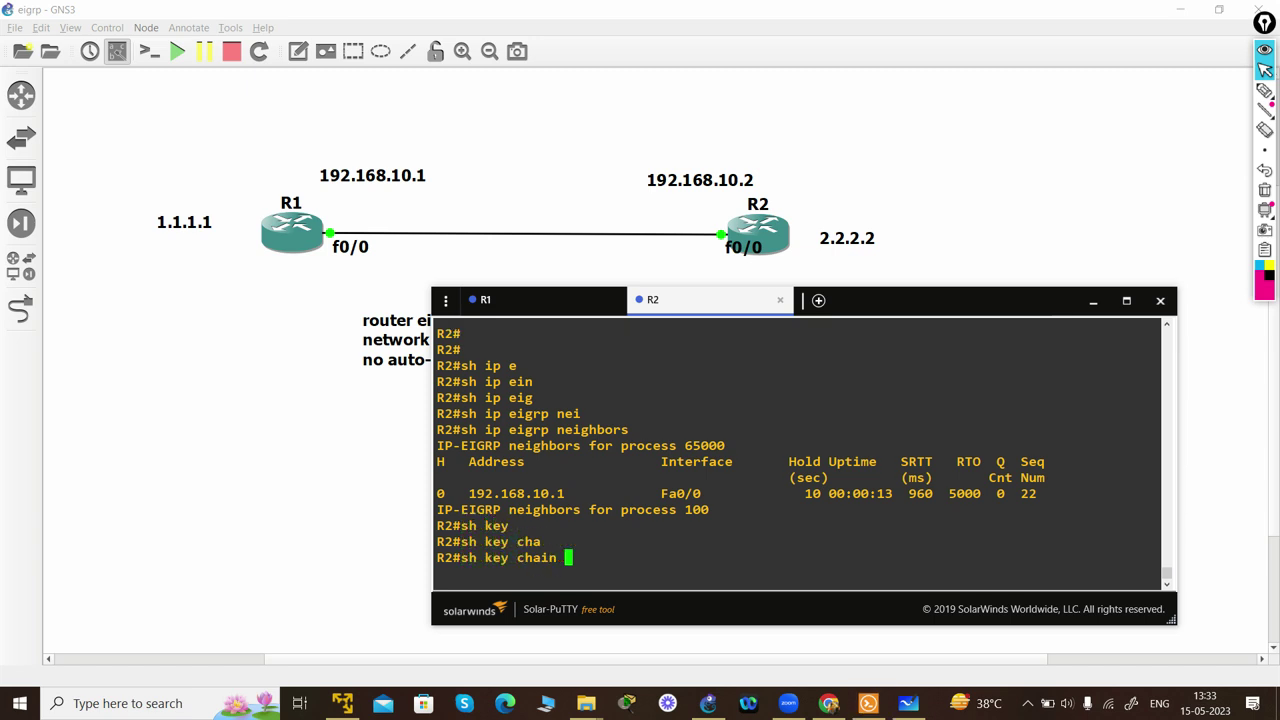
{"action": "key", "text": "Return"}
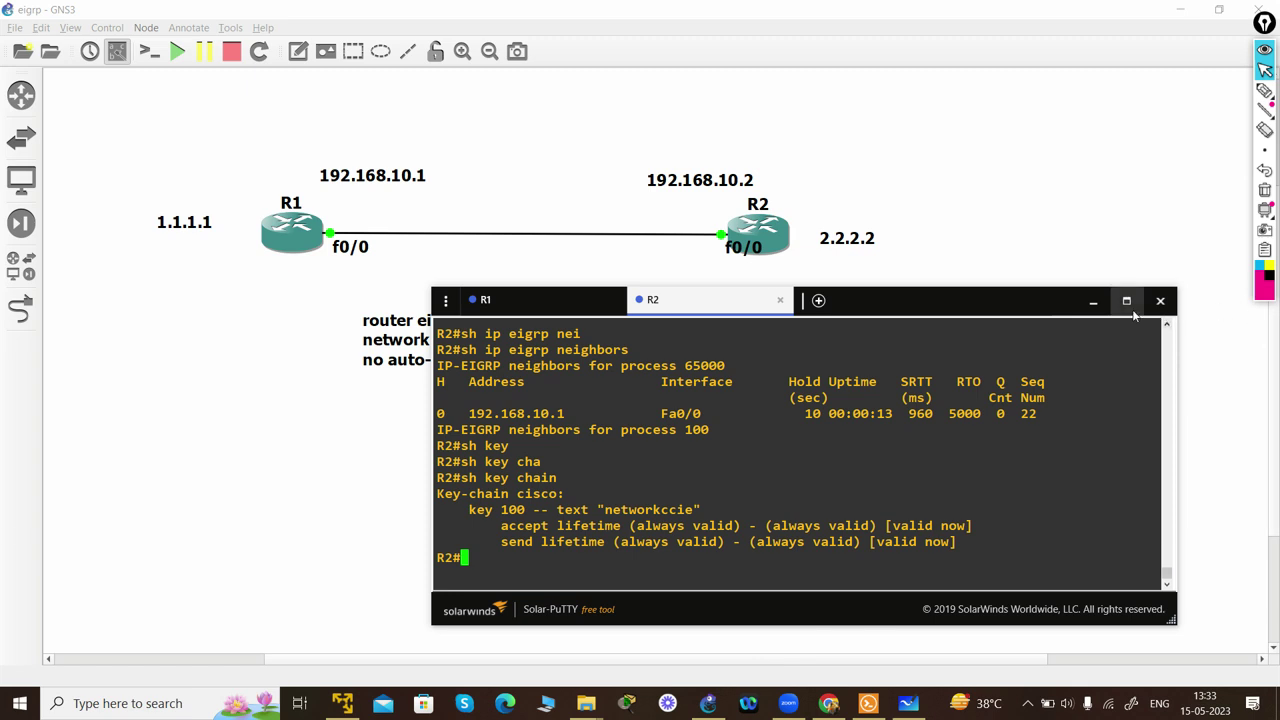
- Show fa0/0's running config and highlight md5 in the EIGRP 65000 authentication mode line
{"action": "type", "text": "sh "}
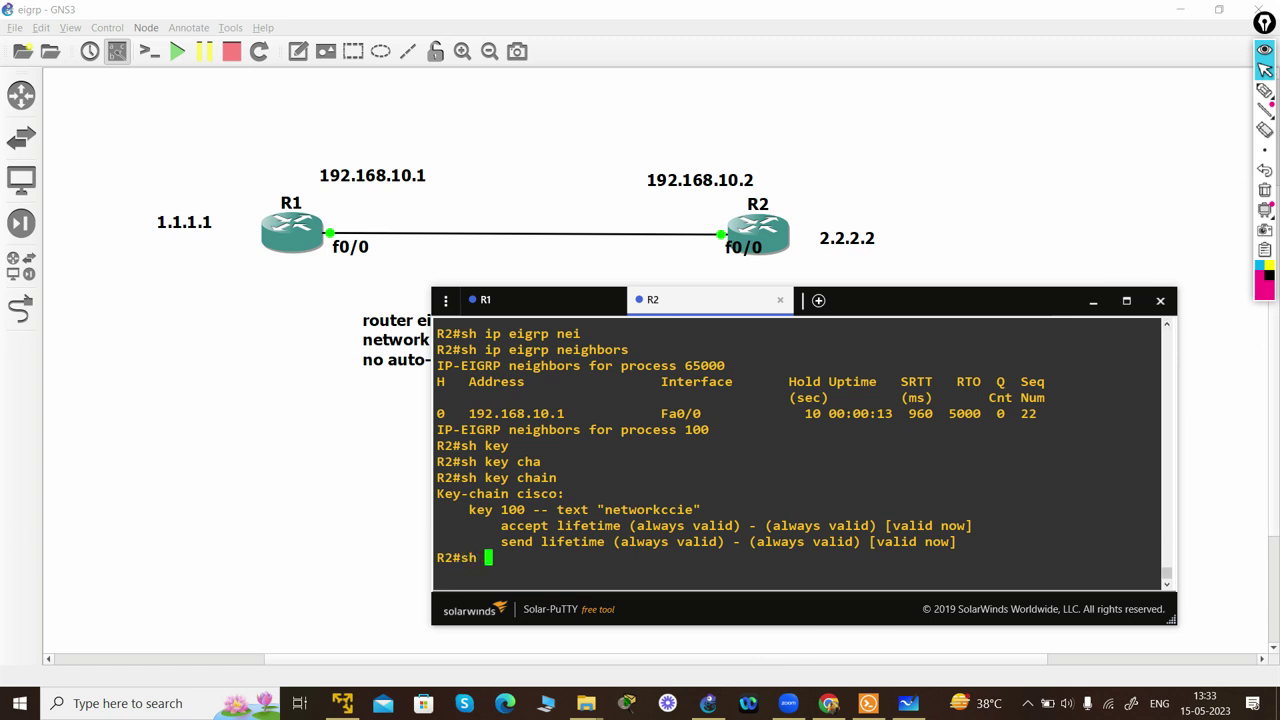
{"action": "type", "text": "run int fa0/0"}
{"action": "key", "text": "Return"}
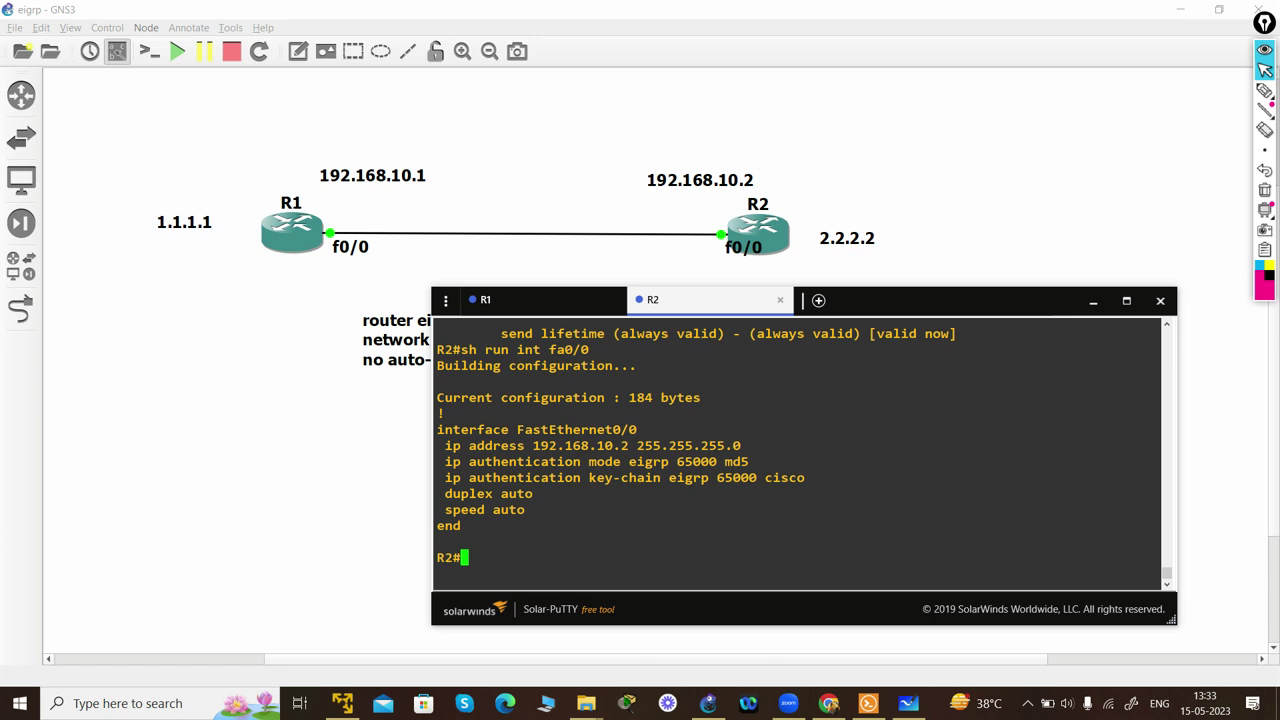
{"action": "left_click_drag", "start_coordinate": [725, 461], "coordinate": [1155, 462]}
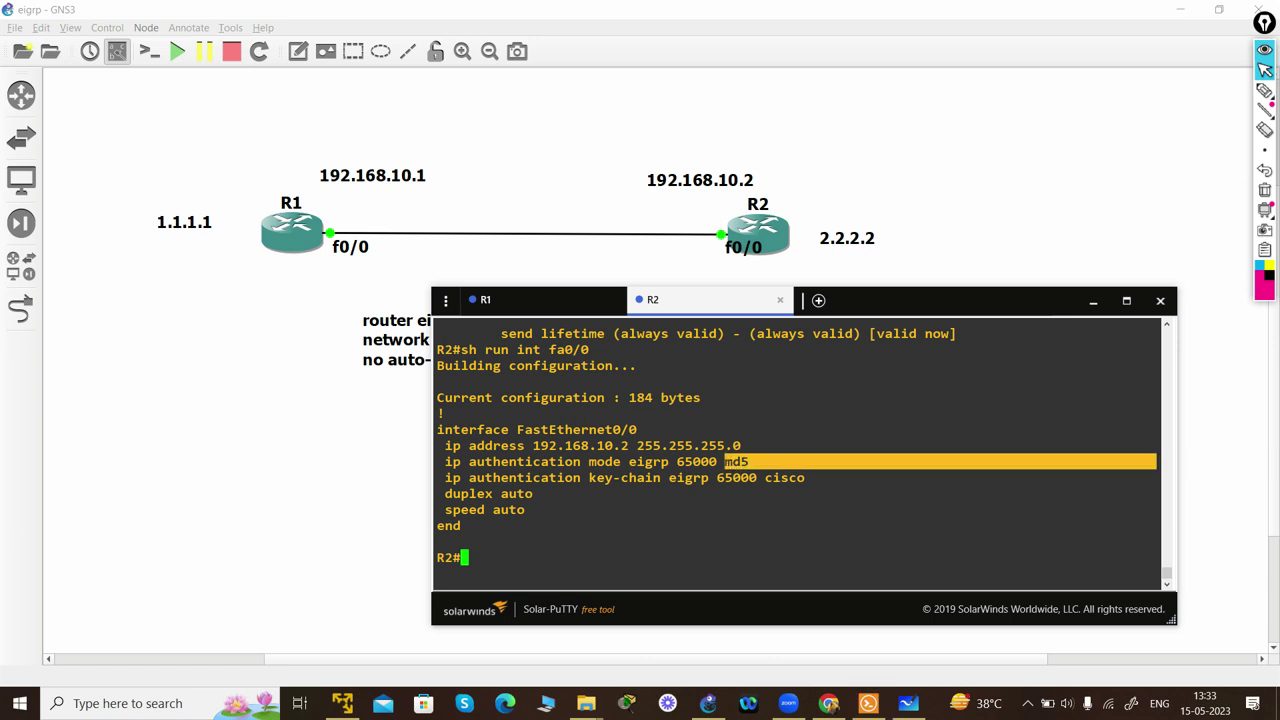